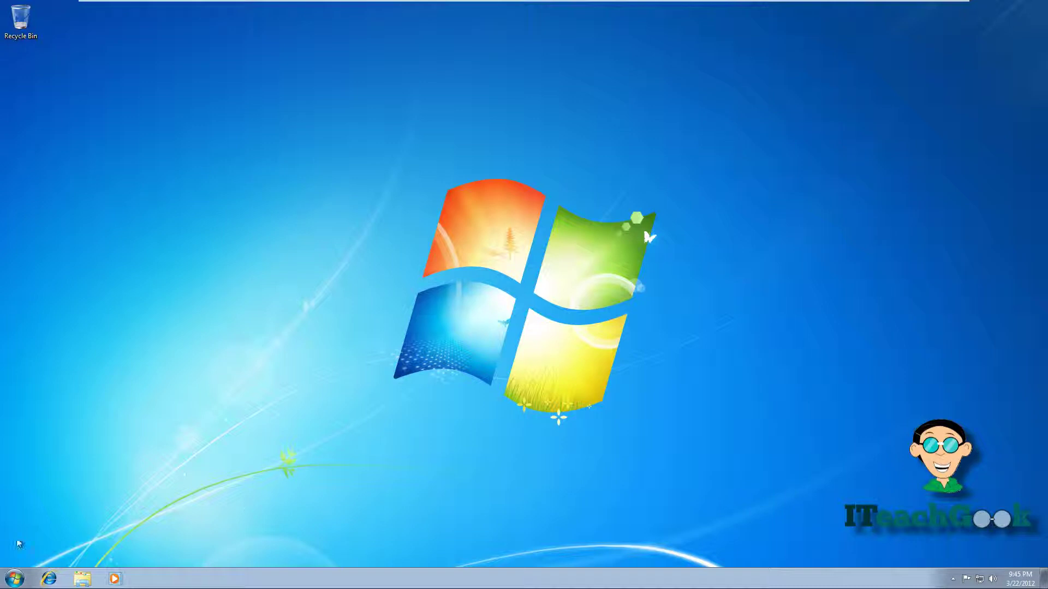
Step: Check the Windows 7 client's printers in Devices and Printers and its drives in Computer
left_click(13, 577)
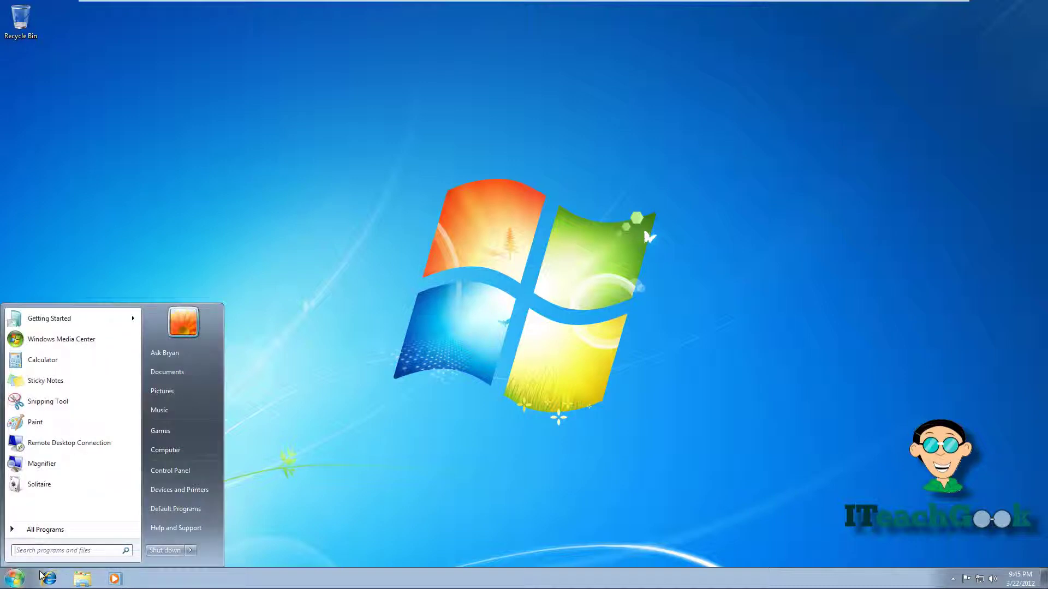
left_click(162, 490)
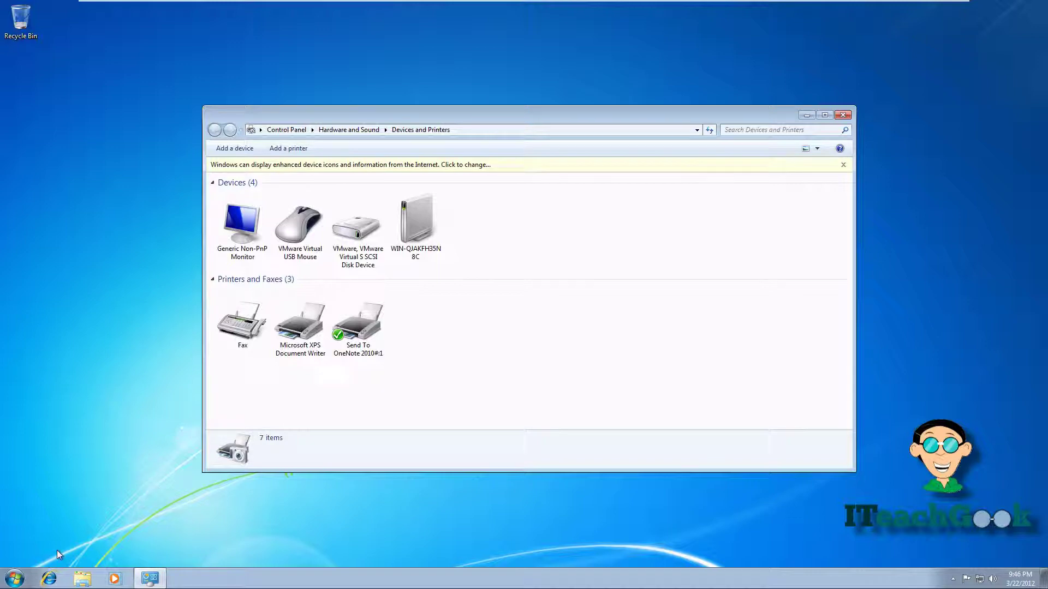
left_click(15, 577)
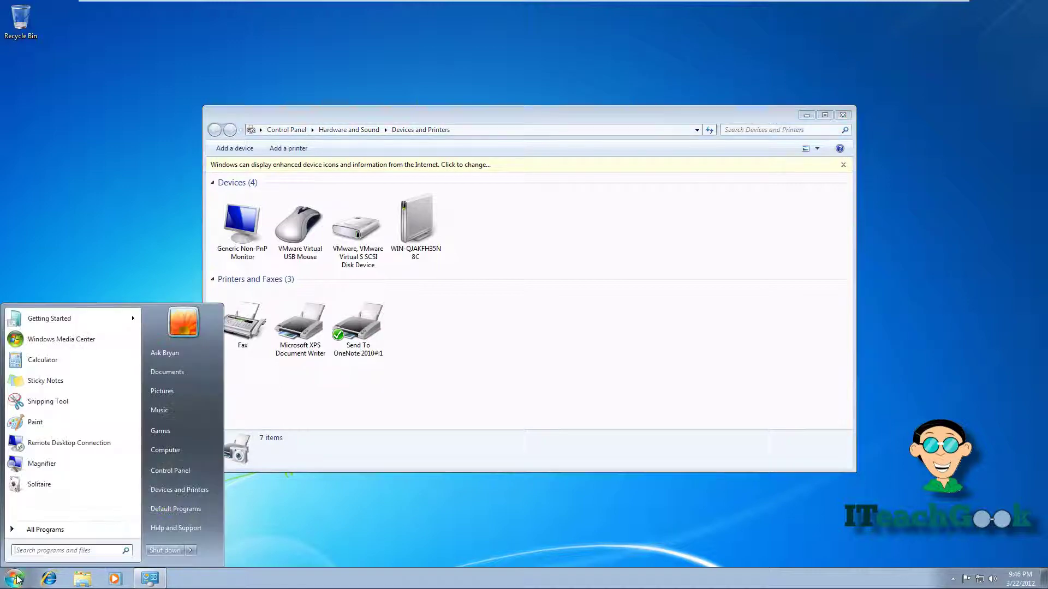
left_click(165, 450)
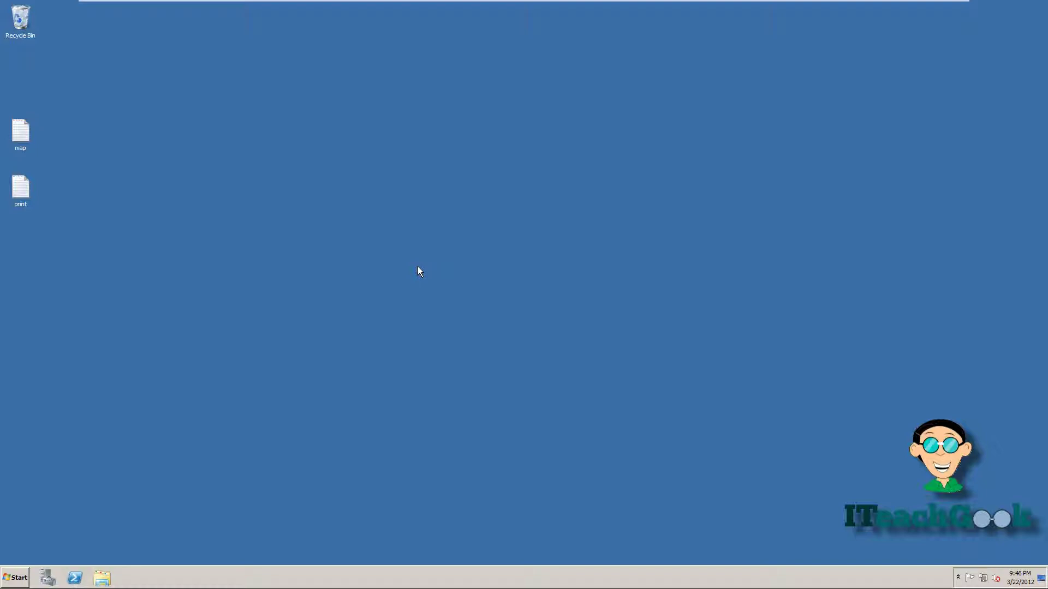
Step: Open the map text file from the desktop in Notepad
double_click(24, 143)
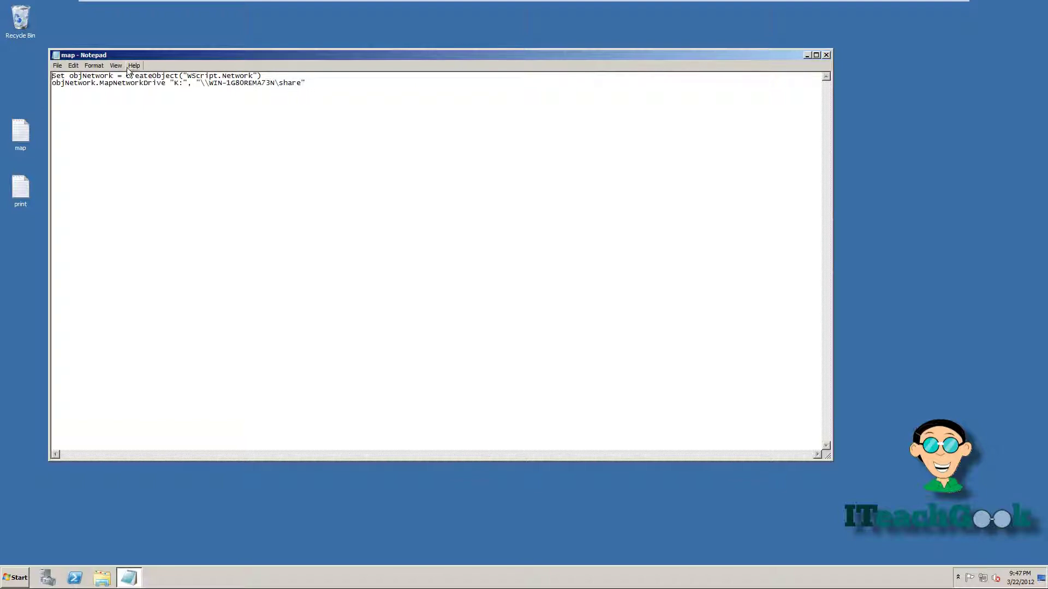
Step: Save the map script as map.vbs with the All Files type, then close Notepad
left_click(59, 66)
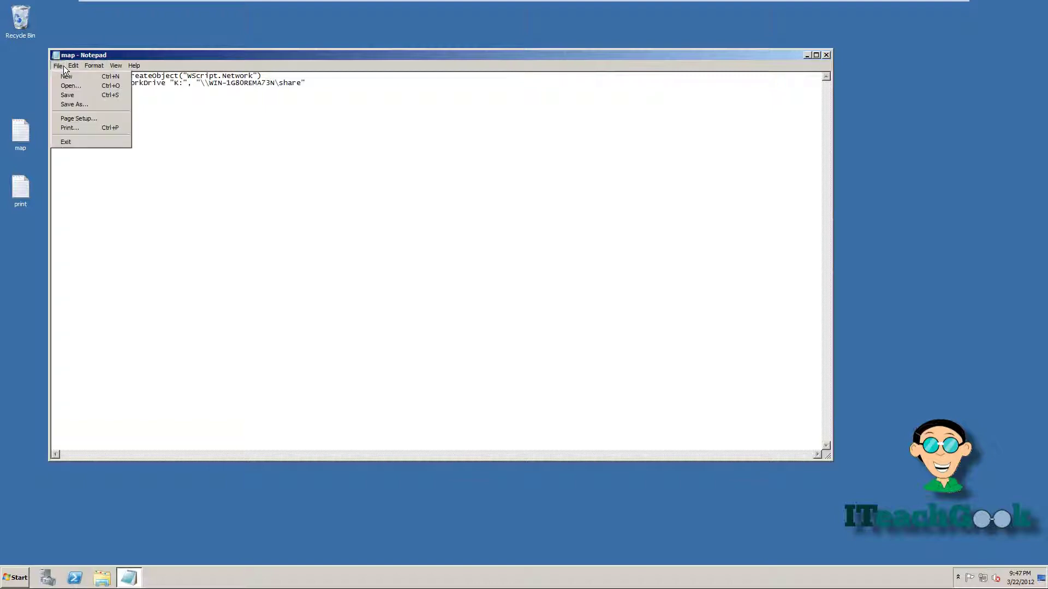
left_click(76, 104)
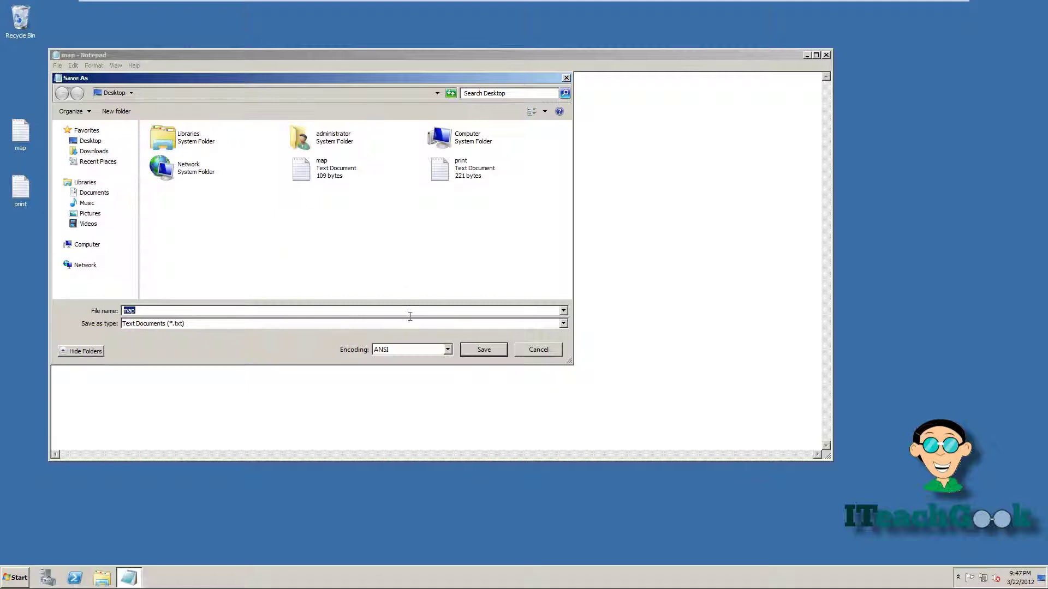
left_click(558, 325)
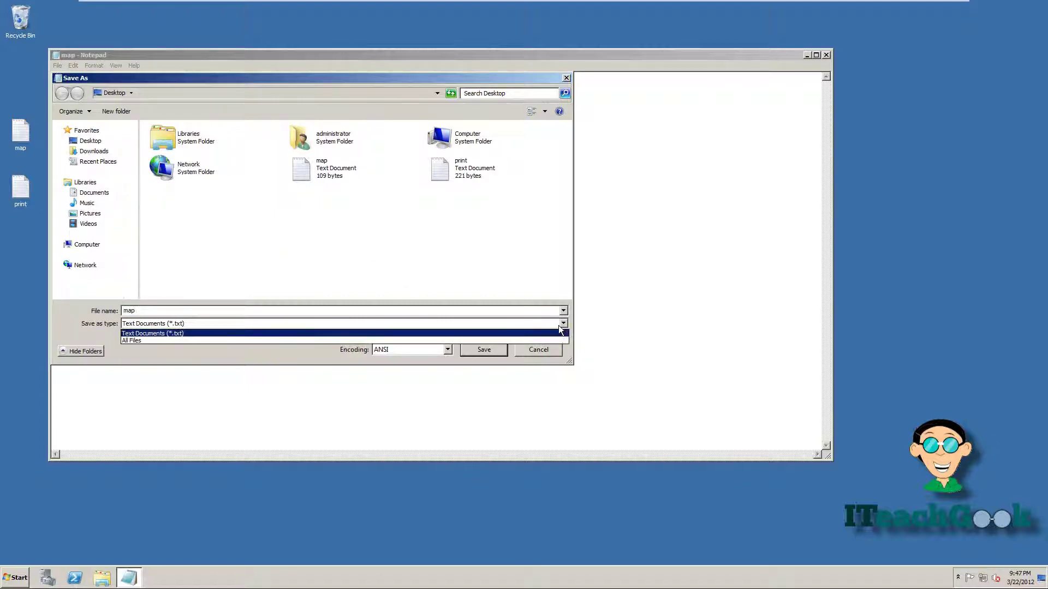
left_click(521, 339)
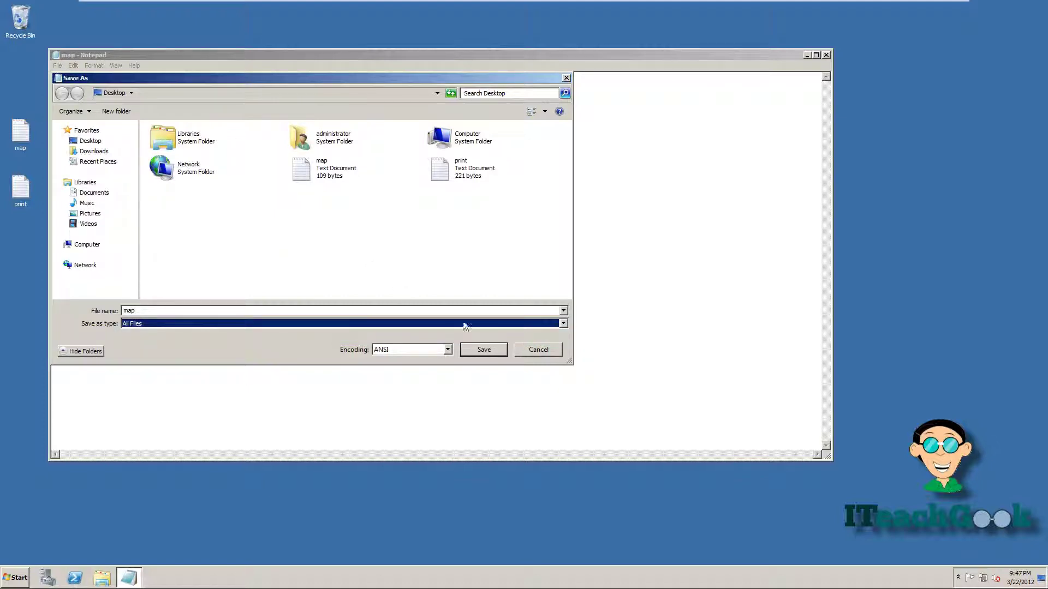
left_click(419, 310)
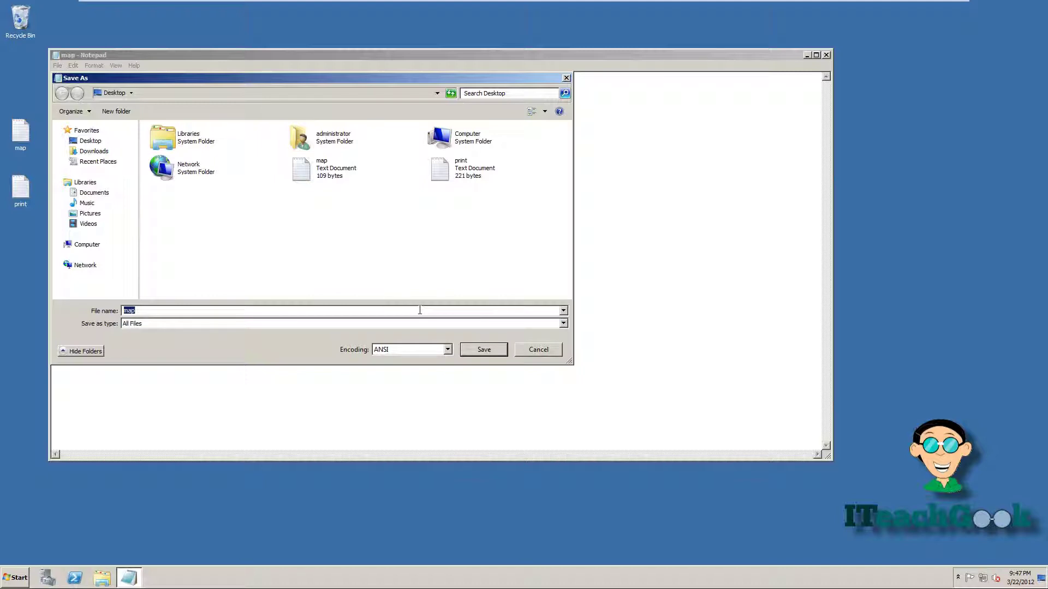
left_click(419, 310)
type(".vbs")
left_click(475, 349)
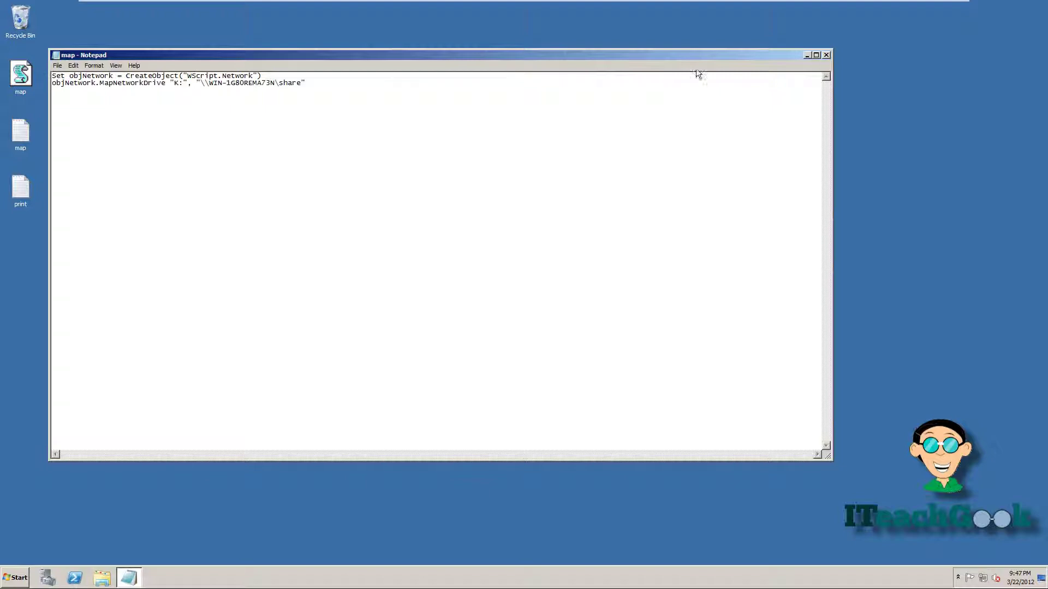
left_click(826, 55)
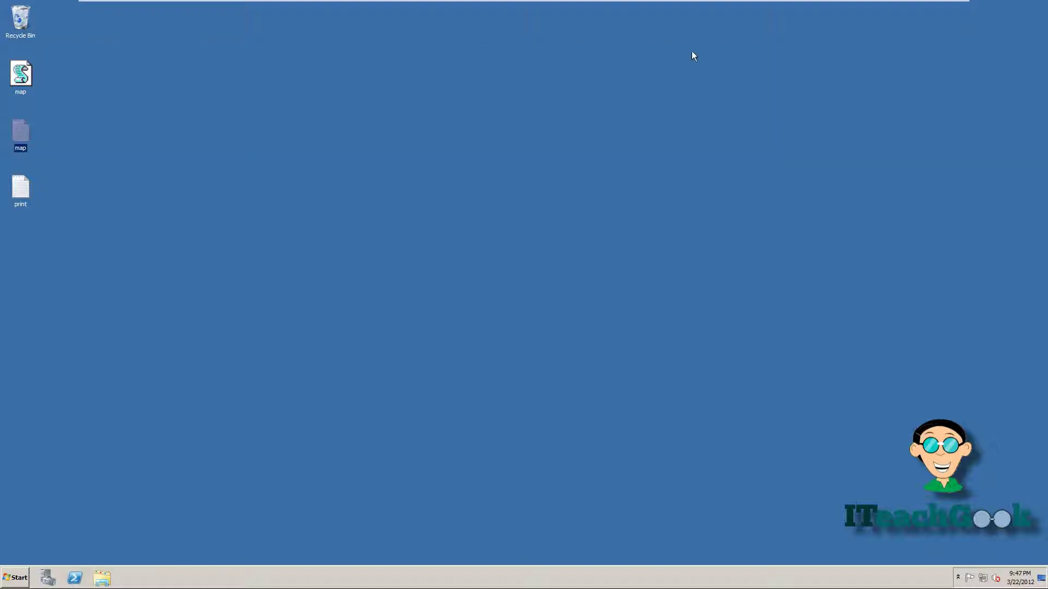
Step: Open the print text file from the desktop in Notepad
double_click(16, 196)
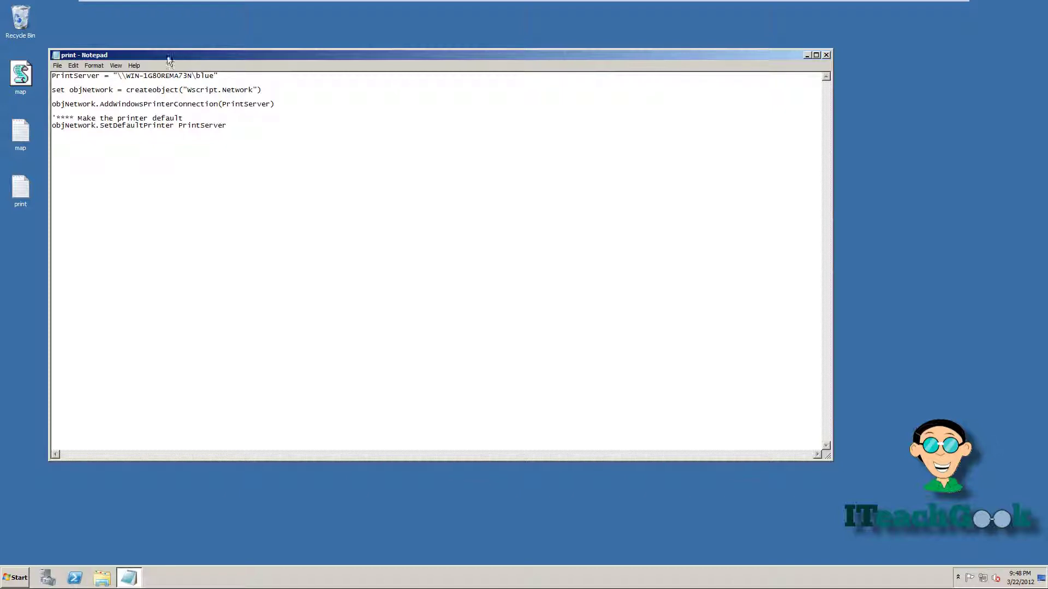
Step: Save the print script as print.vbs with the All Files type, then close Notepad
left_click(57, 66)
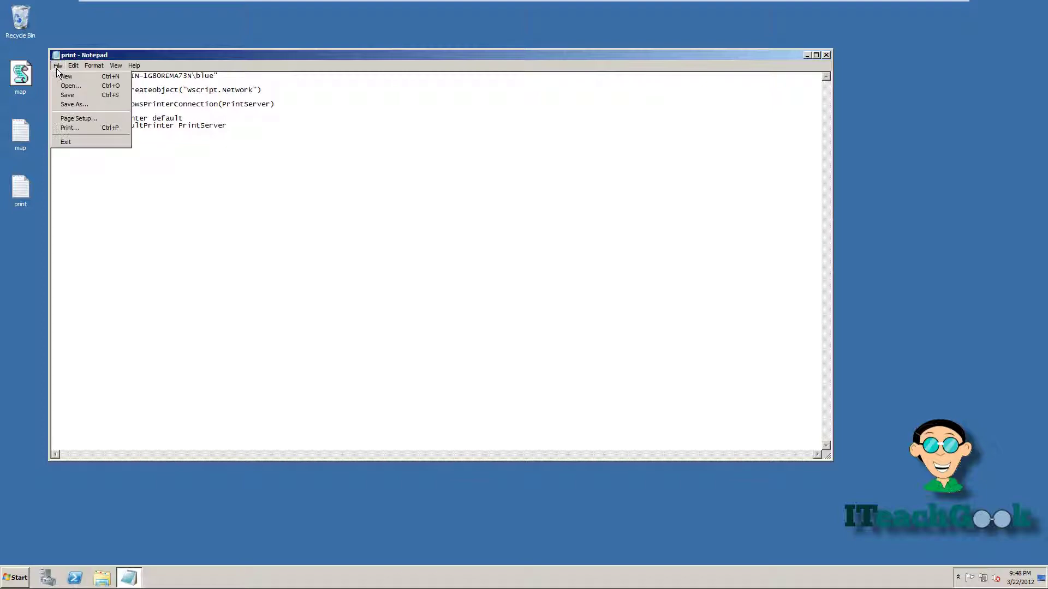
left_click(80, 103)
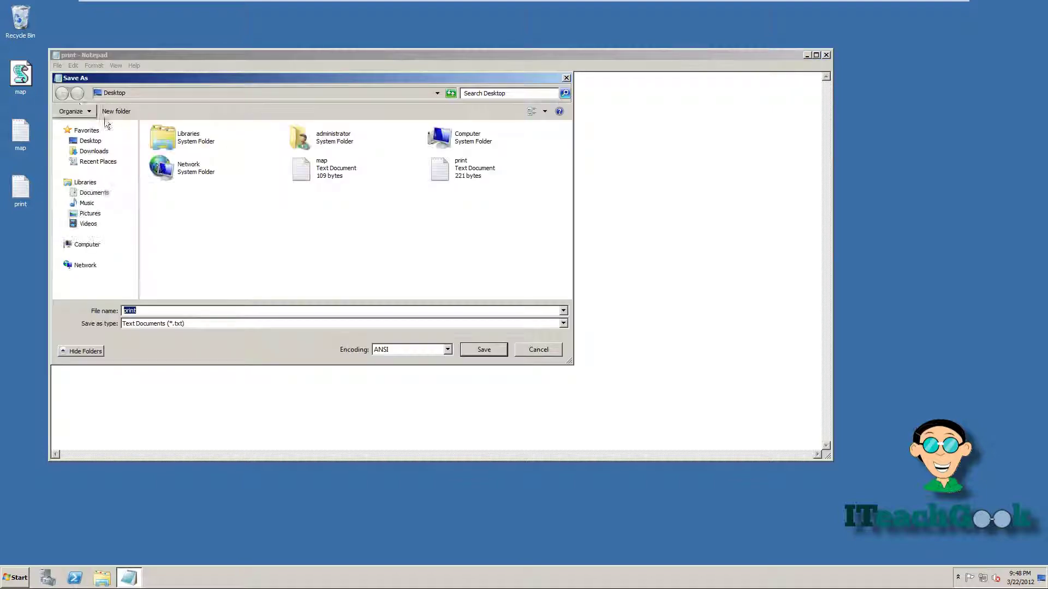
left_click(195, 308)
type(".vbs")
left_click(554, 326)
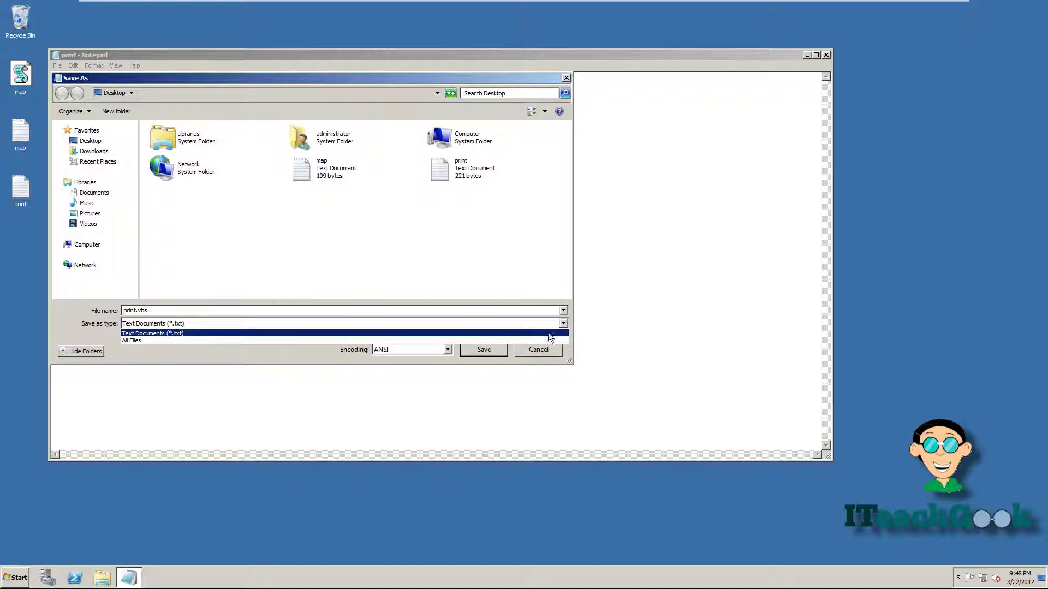
left_click(546, 338)
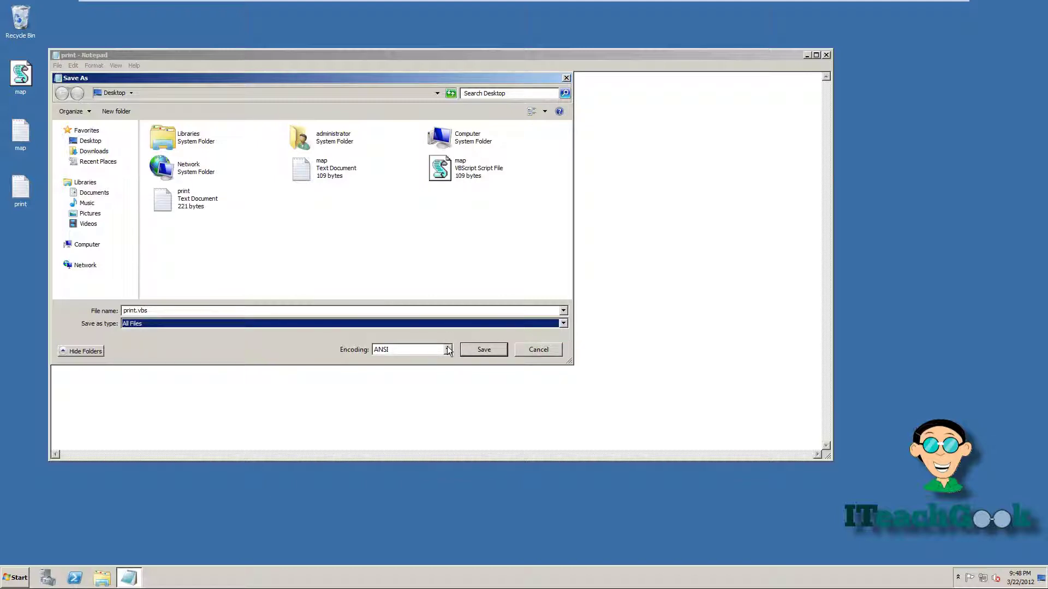
left_click(477, 350)
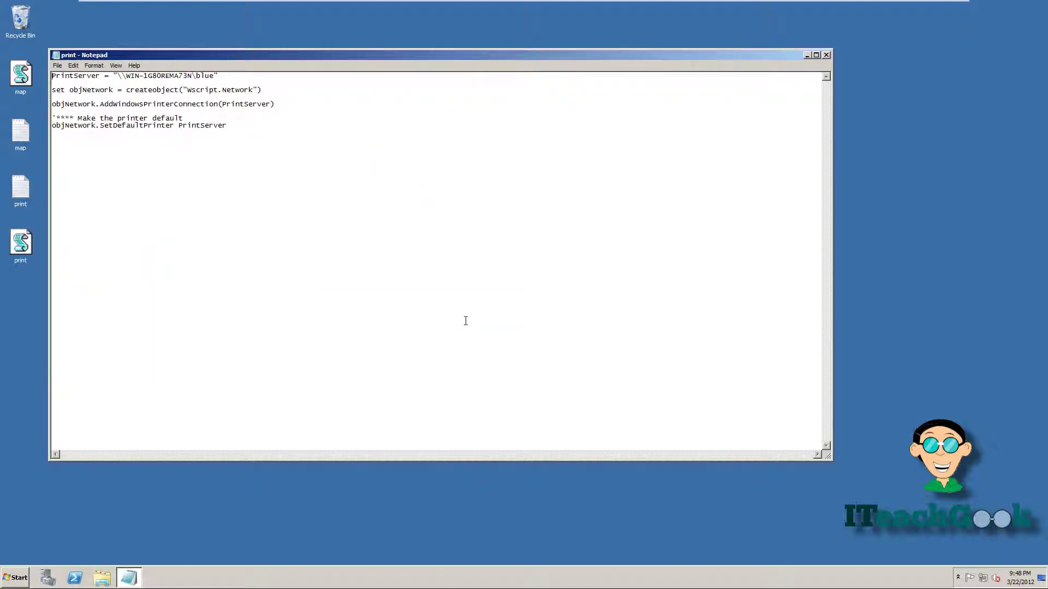
left_click(829, 55)
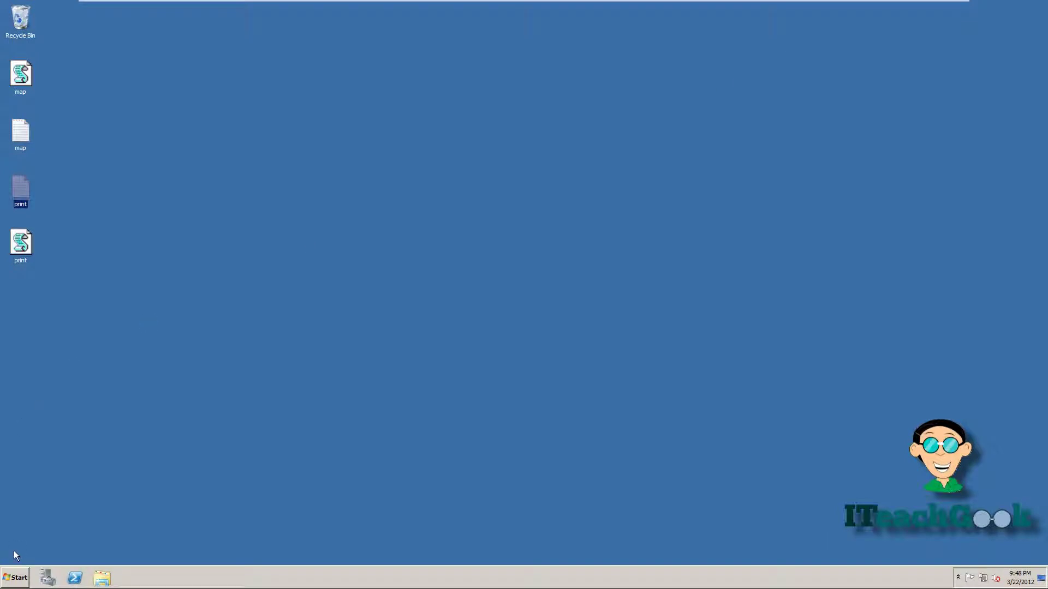
Step: Launch Group Policy Management on the server
left_click(15, 575)
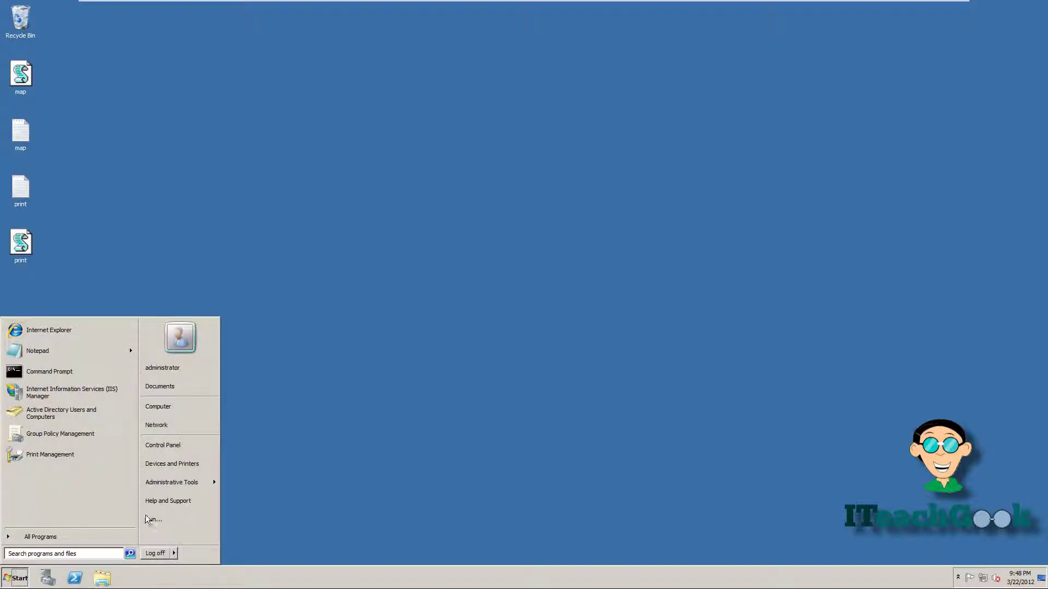
mouse_move(192, 483)
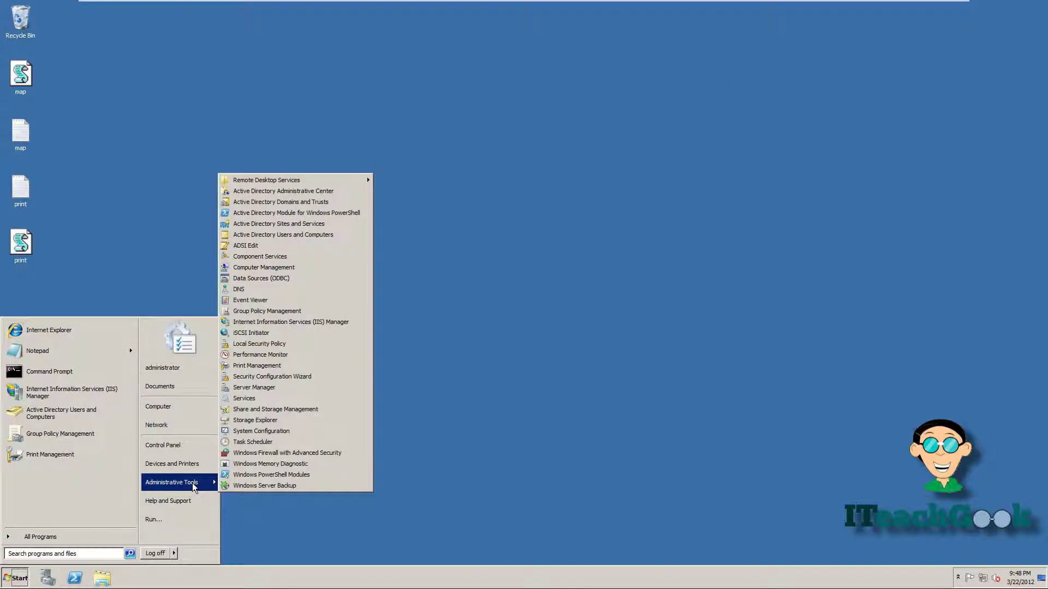
left_click(281, 312)
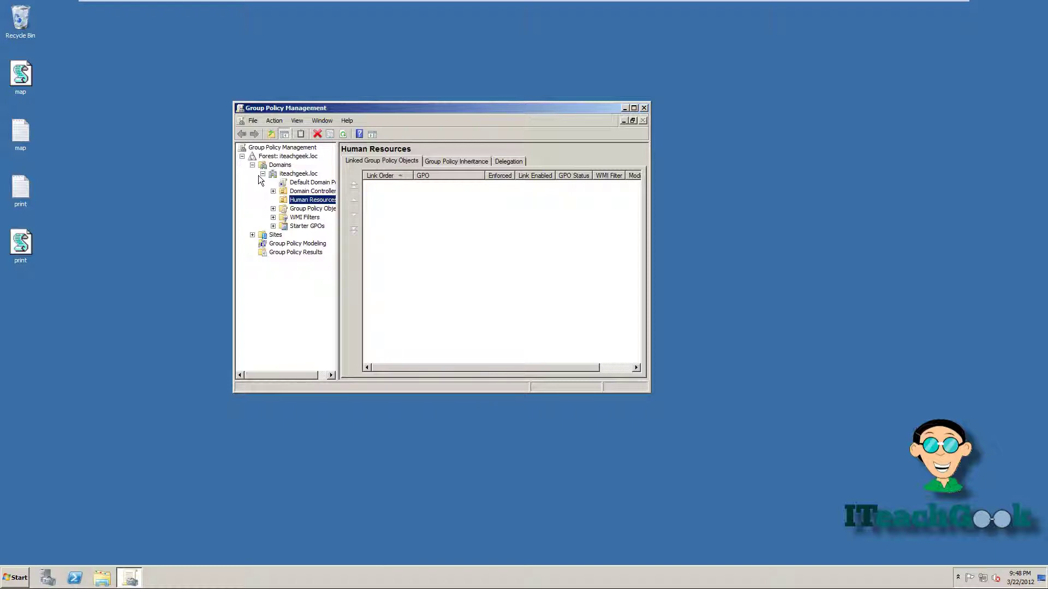
Step: Expand the forest, Domains and iteachgeek.loc, then select the Human Resources OU
left_click(242, 156)
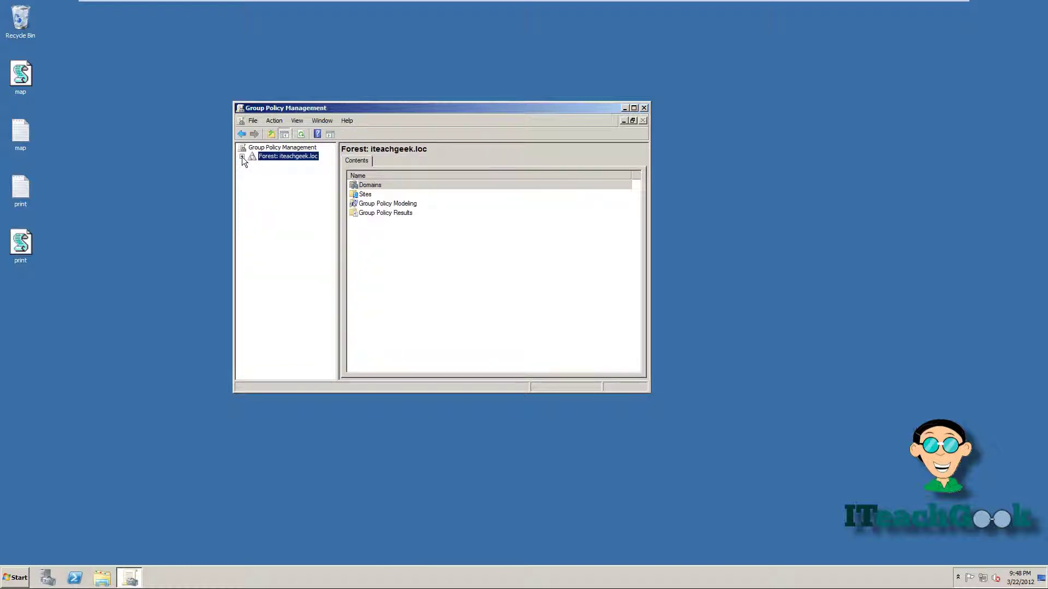
left_click(242, 156)
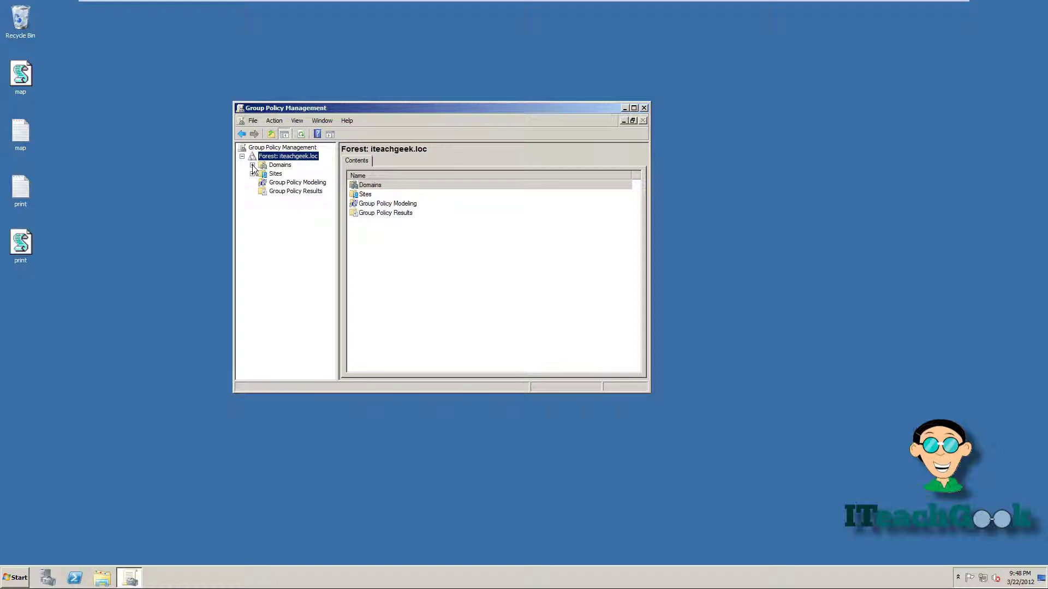
left_click(252, 165)
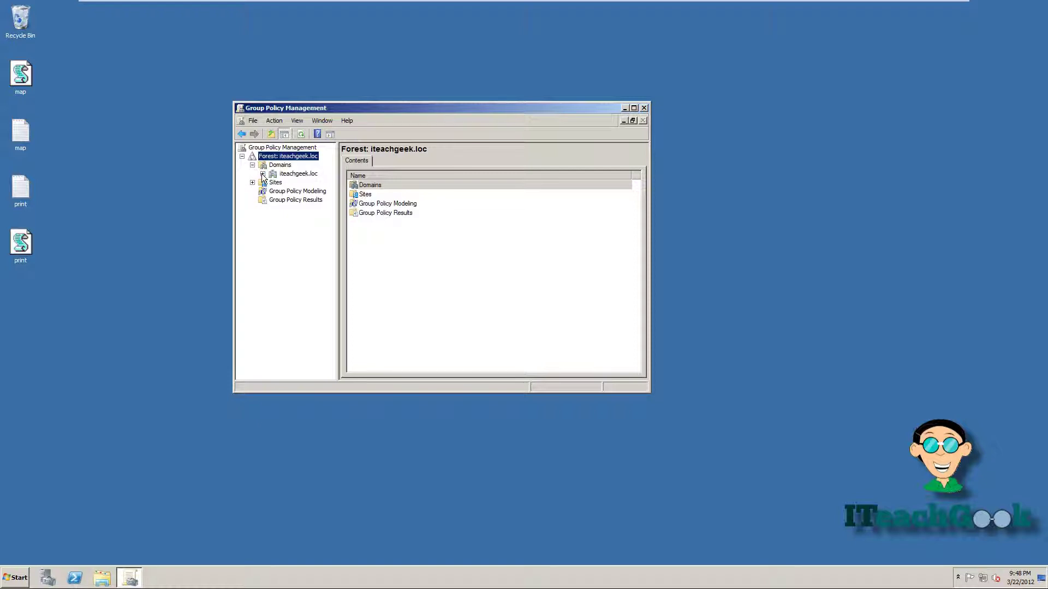
left_click(262, 173)
left_click(301, 200)
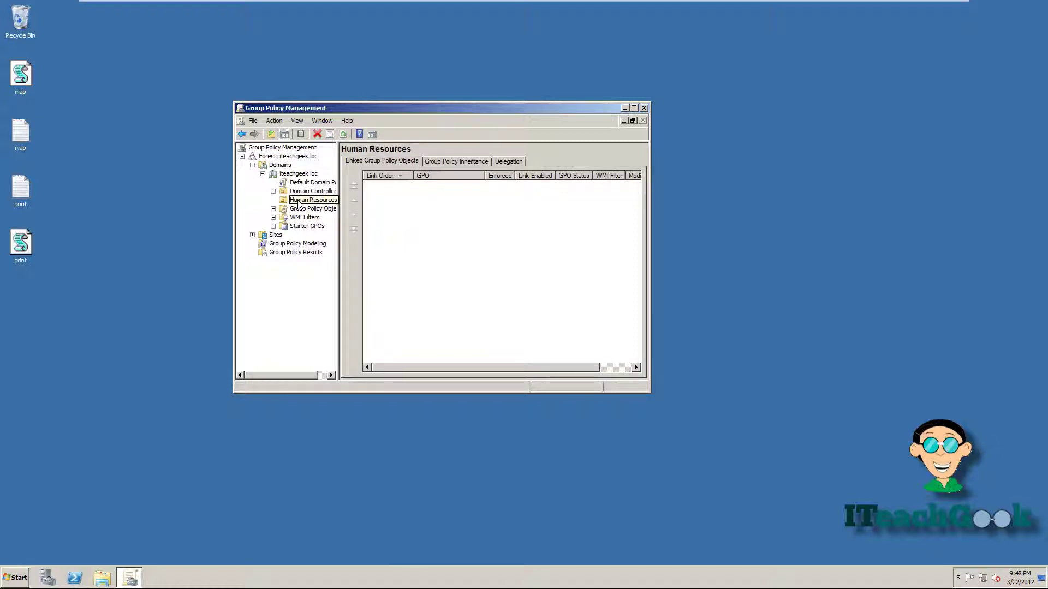
left_click(300, 202)
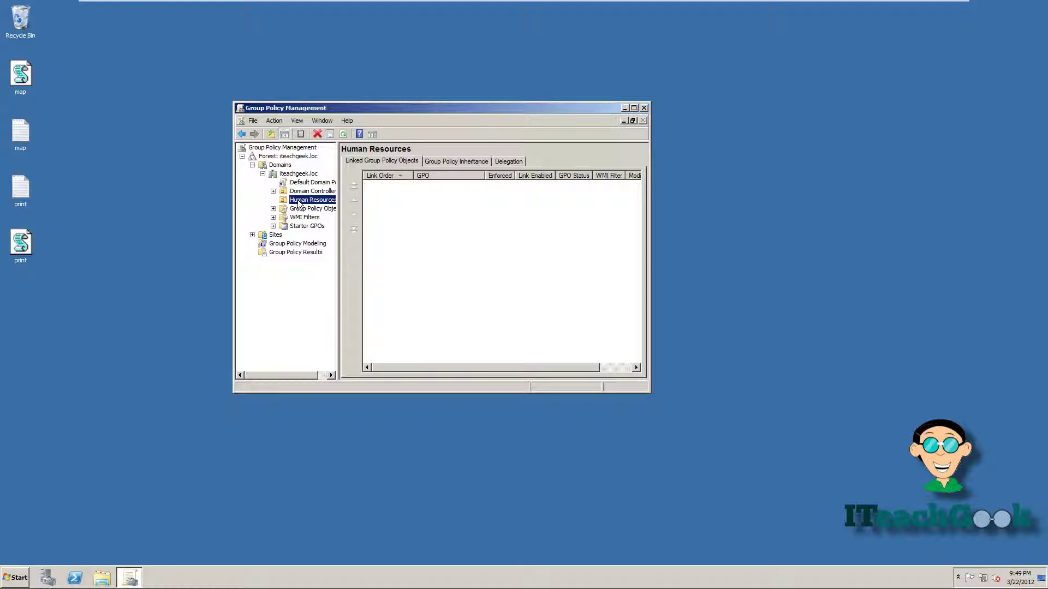
Step: Create a GPO named mapdrive linked to the Human Resources OU
right_click(300, 204)
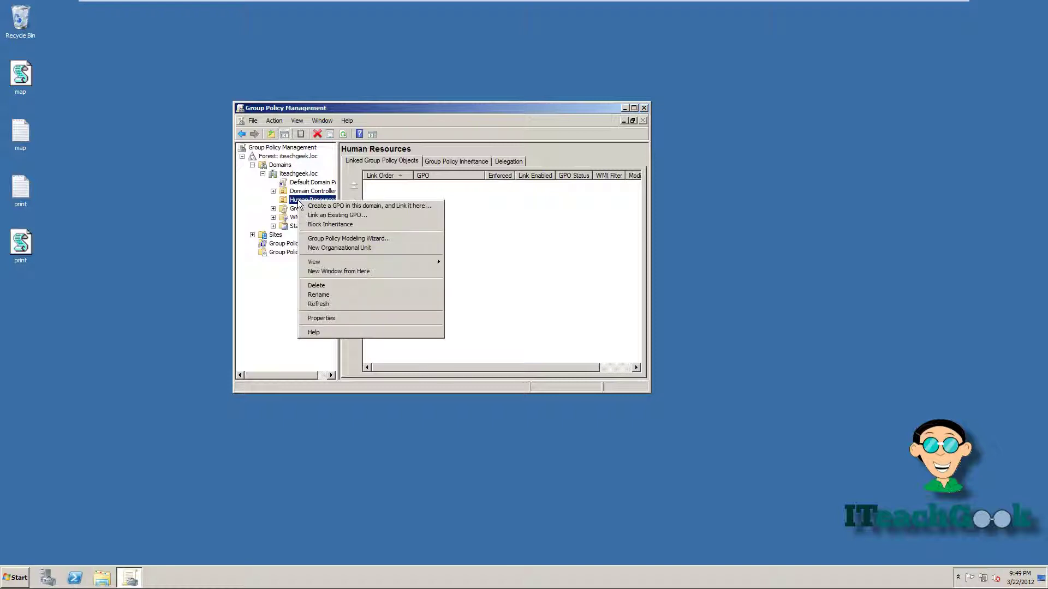
left_click(311, 211)
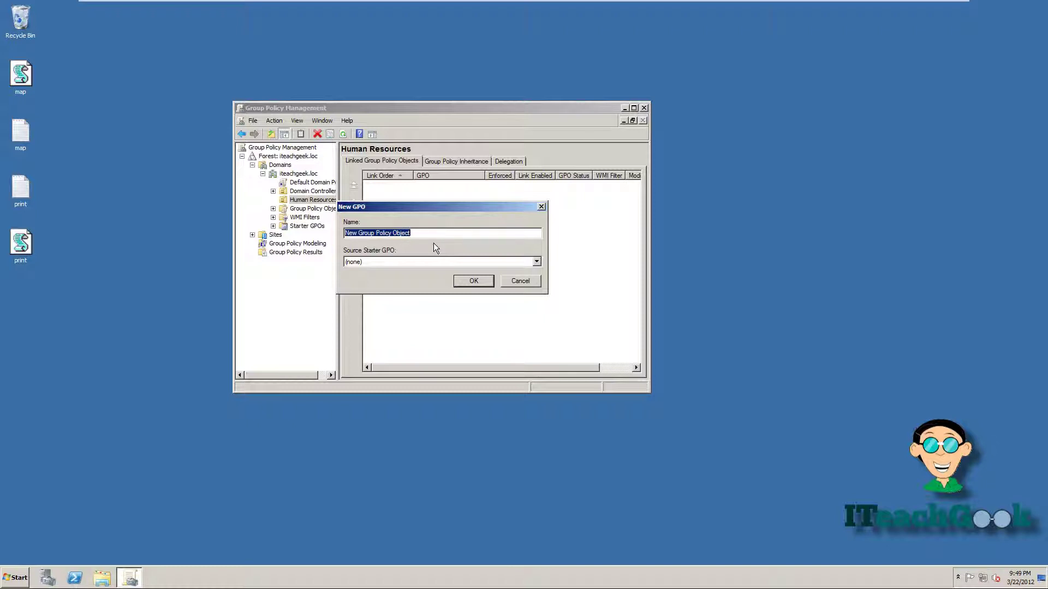
key("BackSpace")
type("mapdrive")
left_click(462, 282)
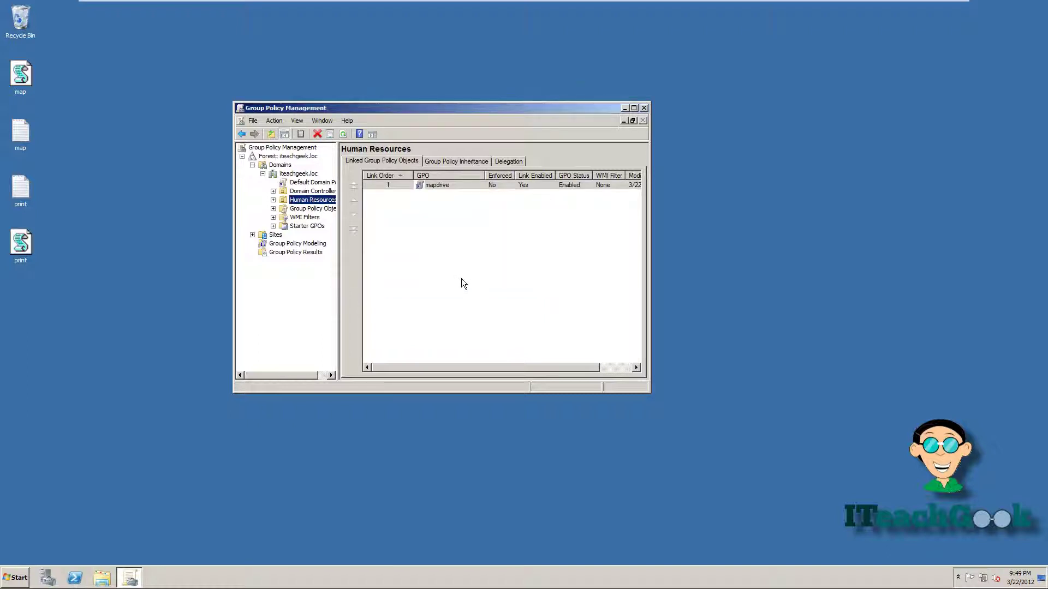
left_click(273, 200)
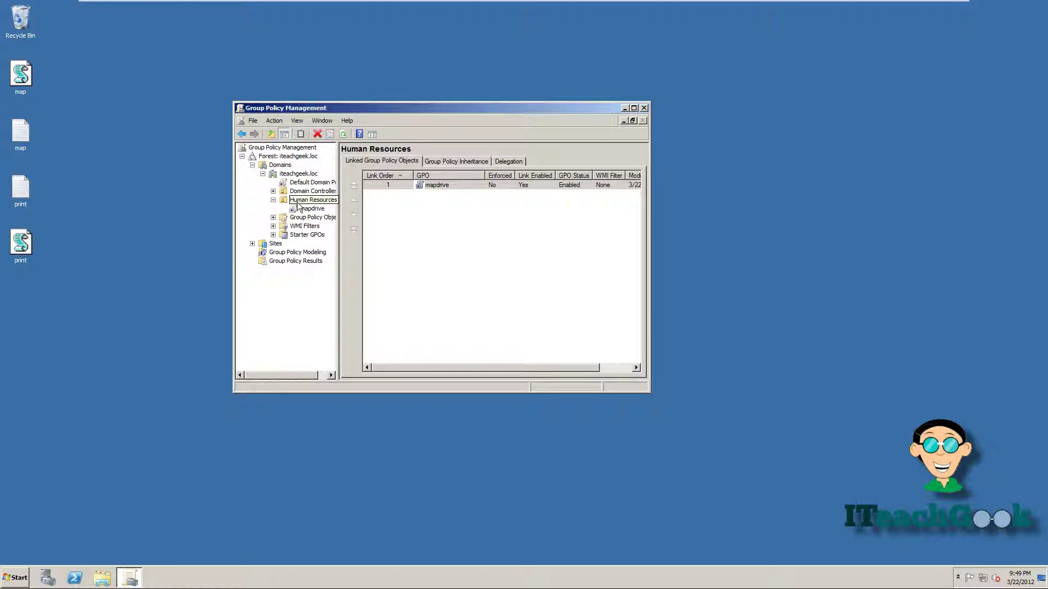
Step: Create a second GPO named printblue linked to Human Resources
right_click(299, 202)
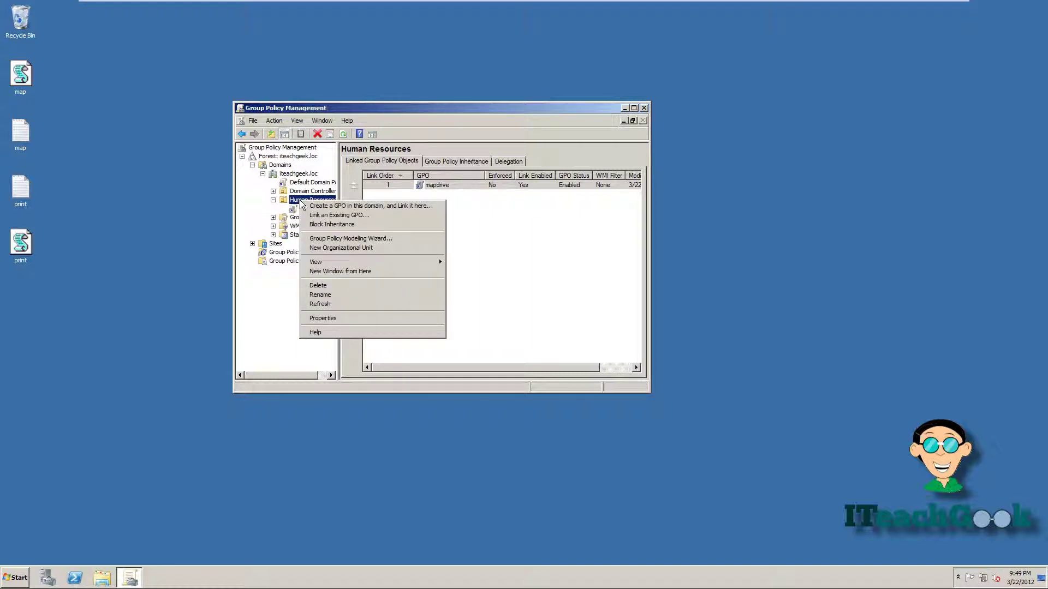
left_click(313, 207)
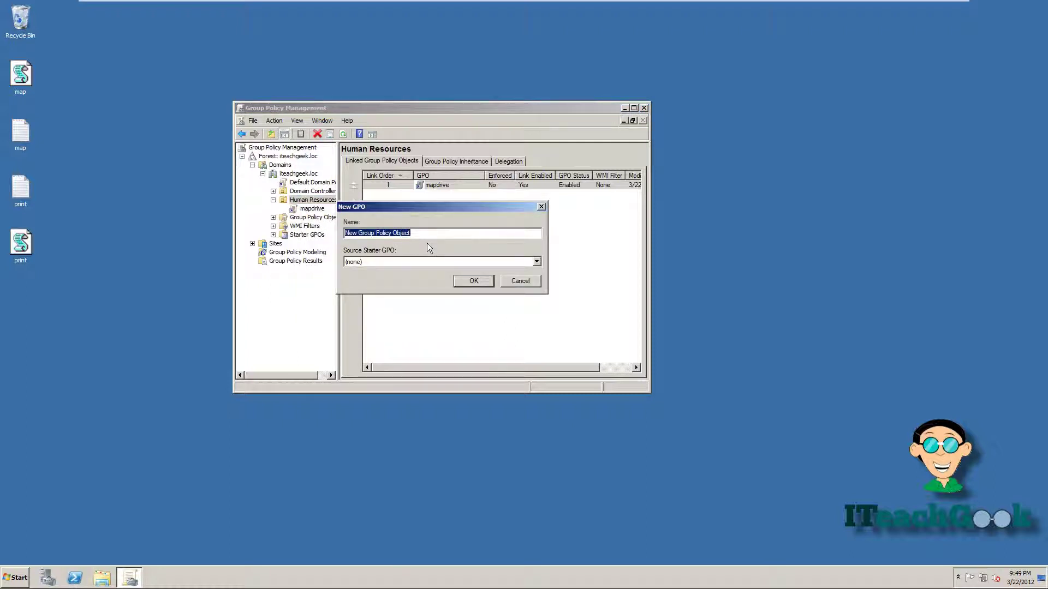
type("printblue")
left_click(472, 281)
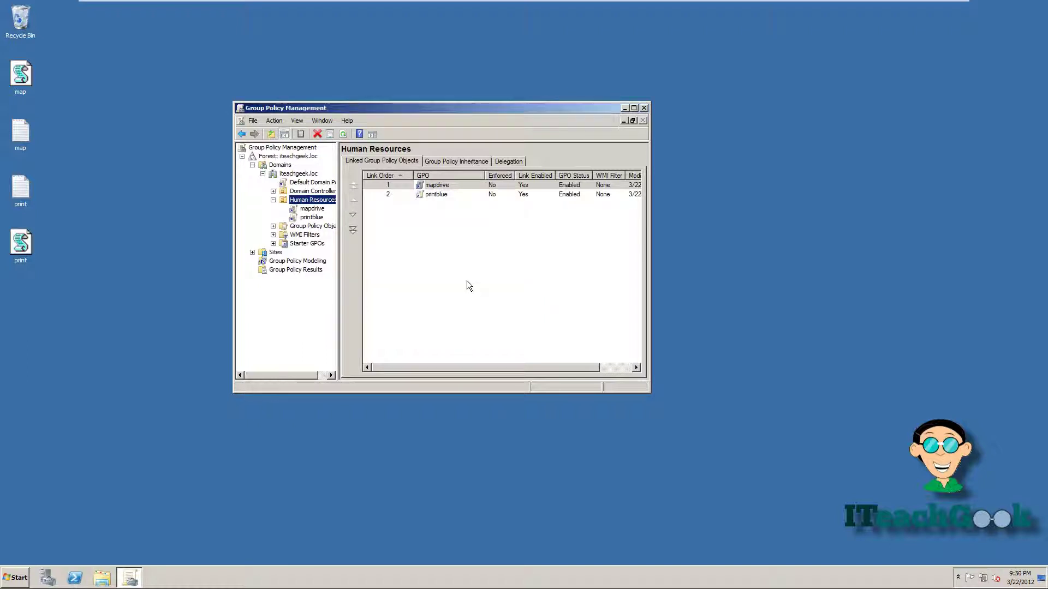
Step: Create a third GPO named no linked to Human Resources
right_click(320, 201)
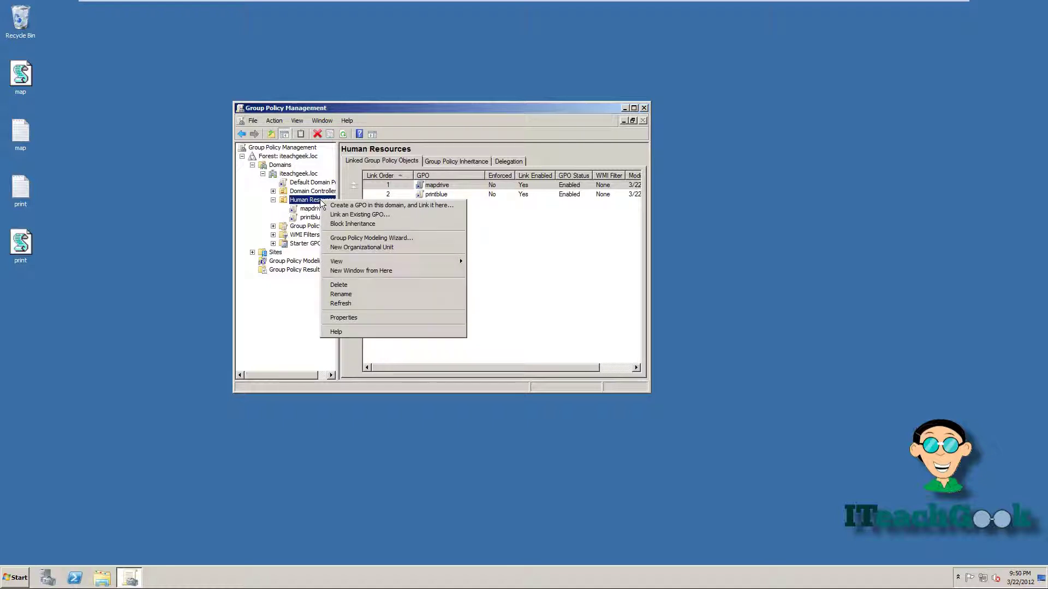
left_click(333, 206)
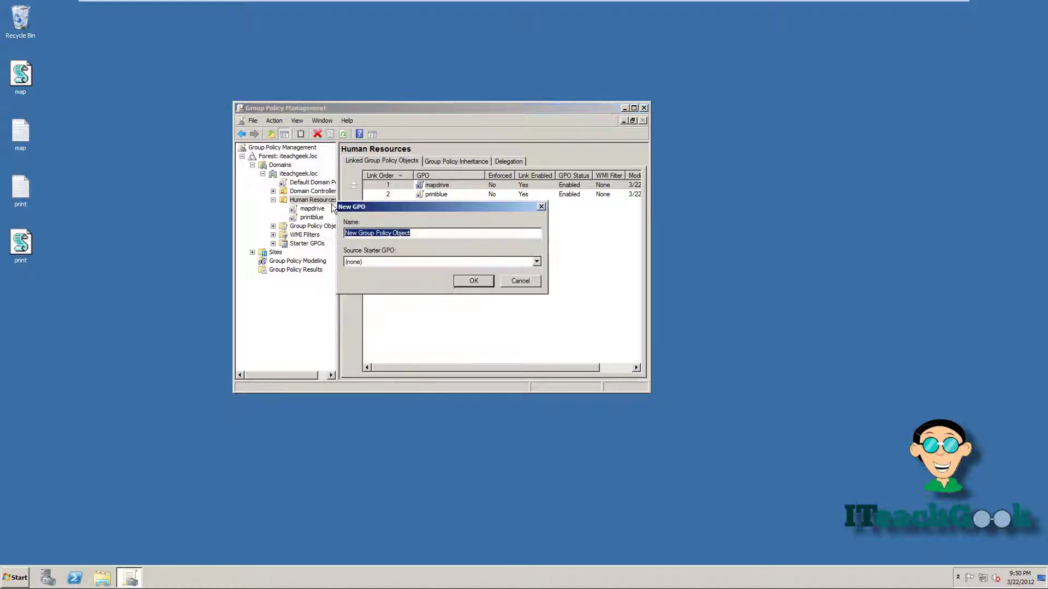
key("BackSpace")
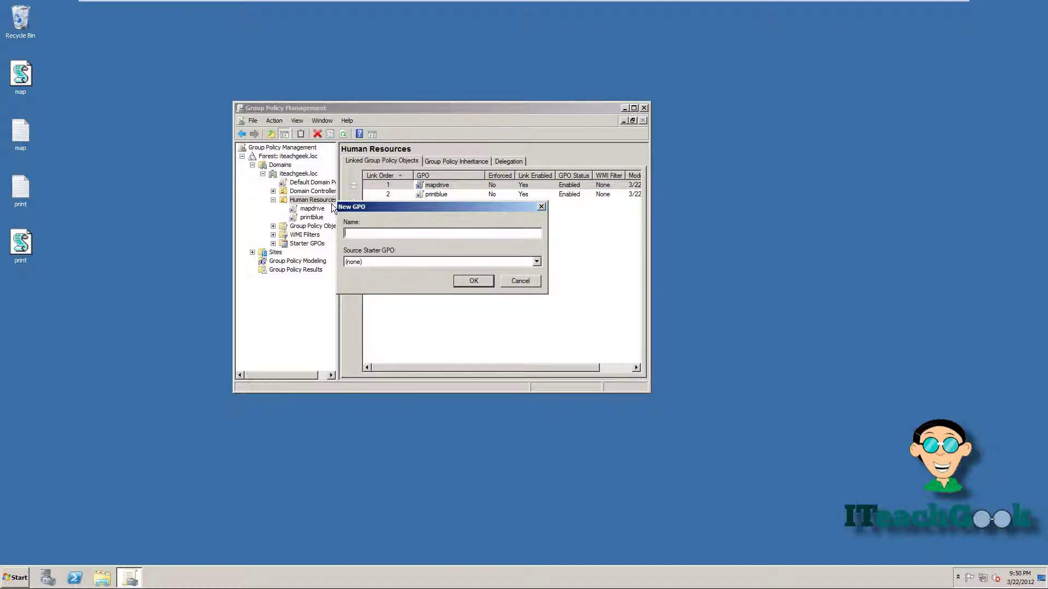
type("no")
left_click(467, 280)
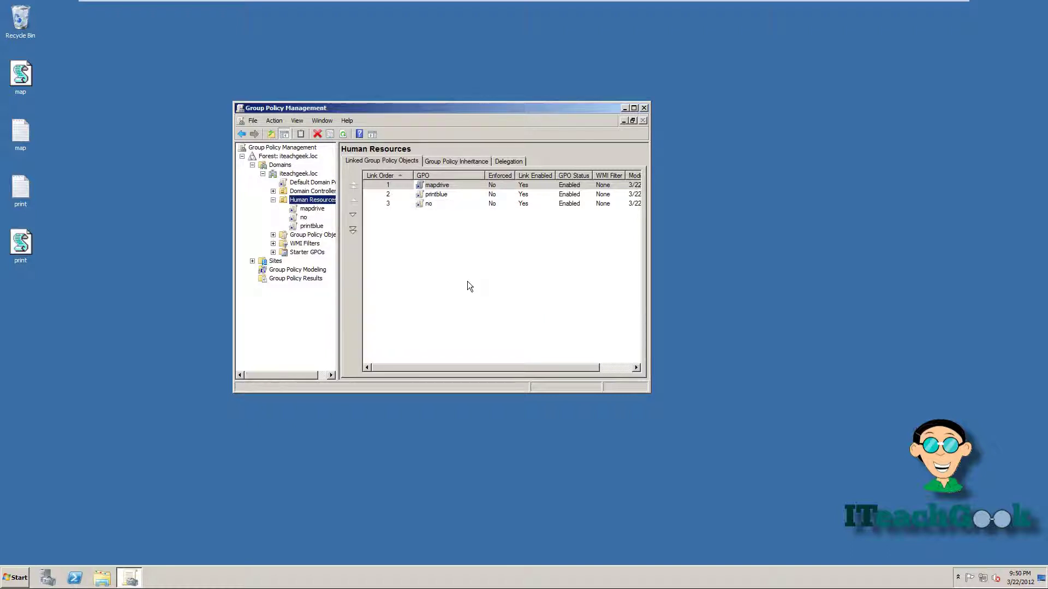
left_click(306, 210)
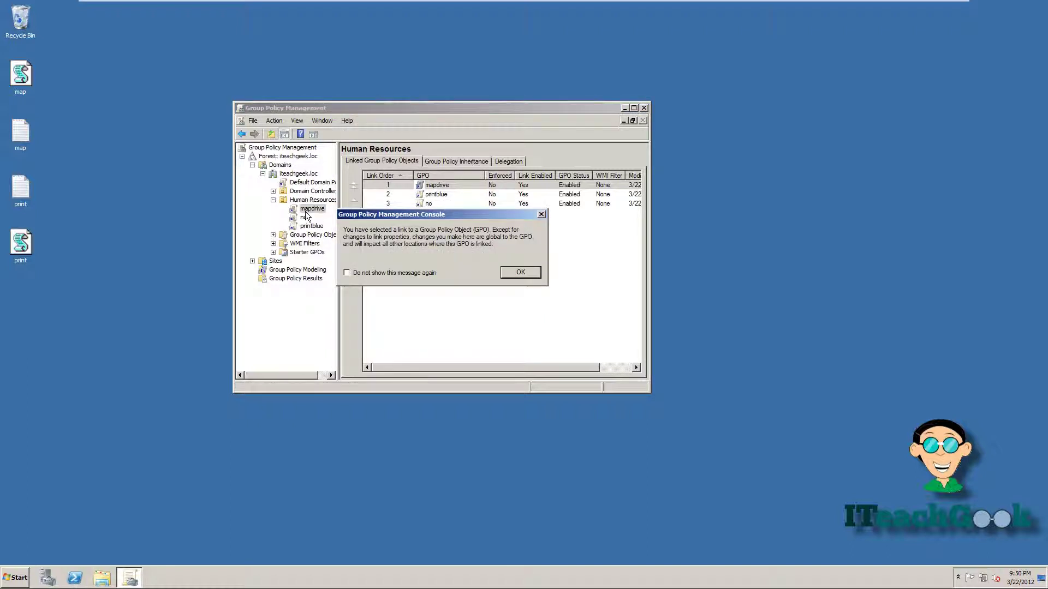
Step: Suppress the link warning permanently and open the mapdrive GPO in the editor
left_click(348, 272)
left_click(518, 273)
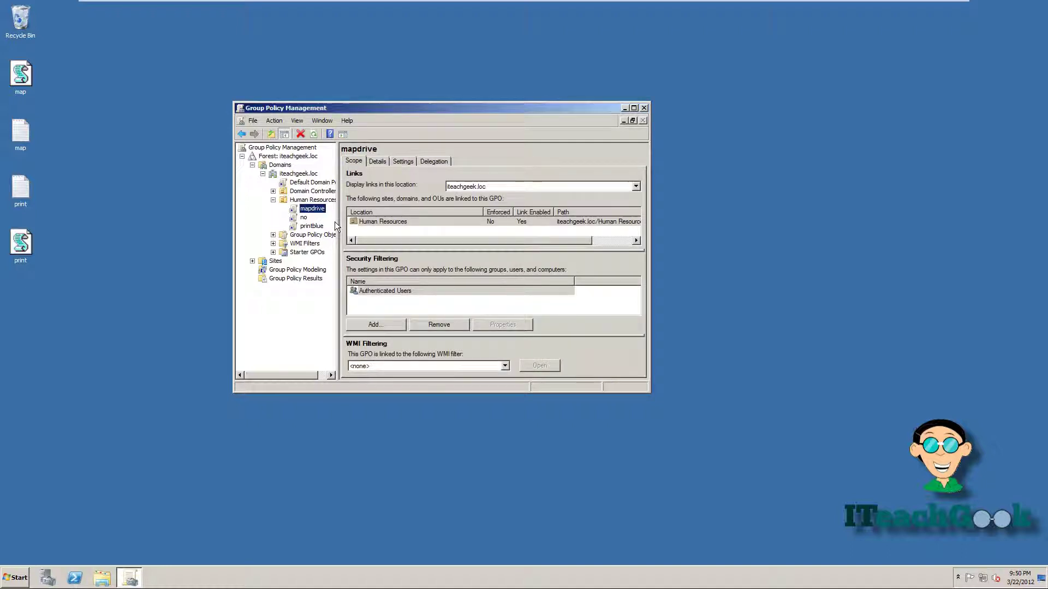
right_click(321, 215)
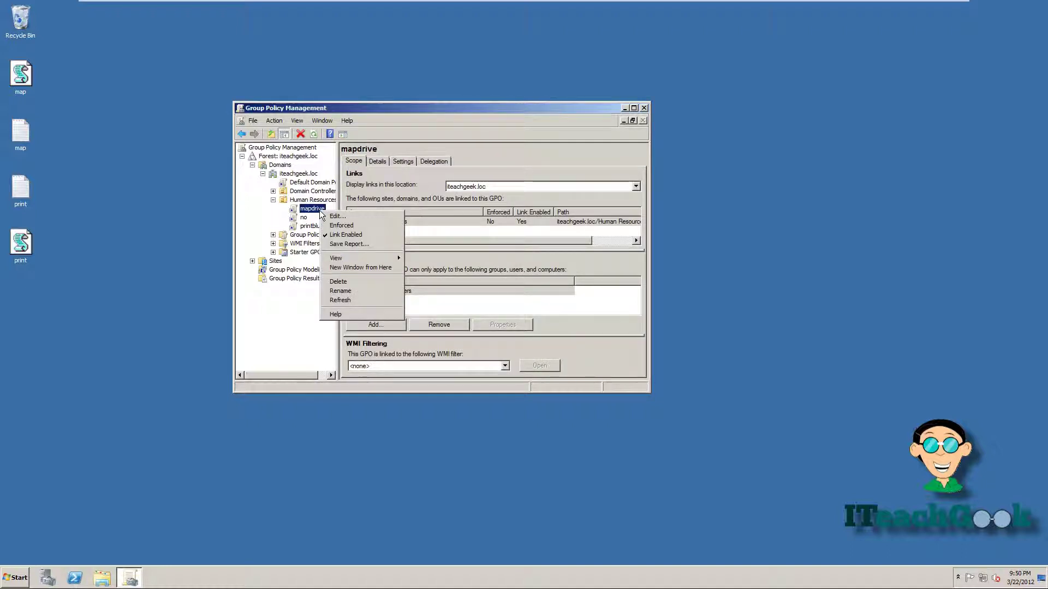
left_click(330, 217)
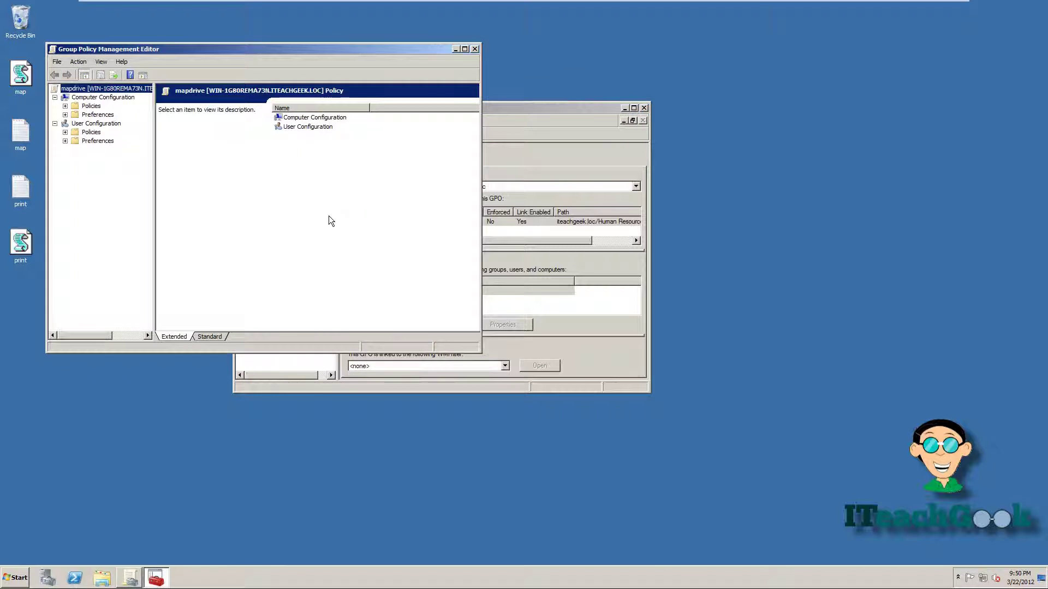
Step: Open Logon Properties under User Configuration > Windows Settings > Scripts in the mapdrive GPO
left_click_drag(264, 46, 402, 79)
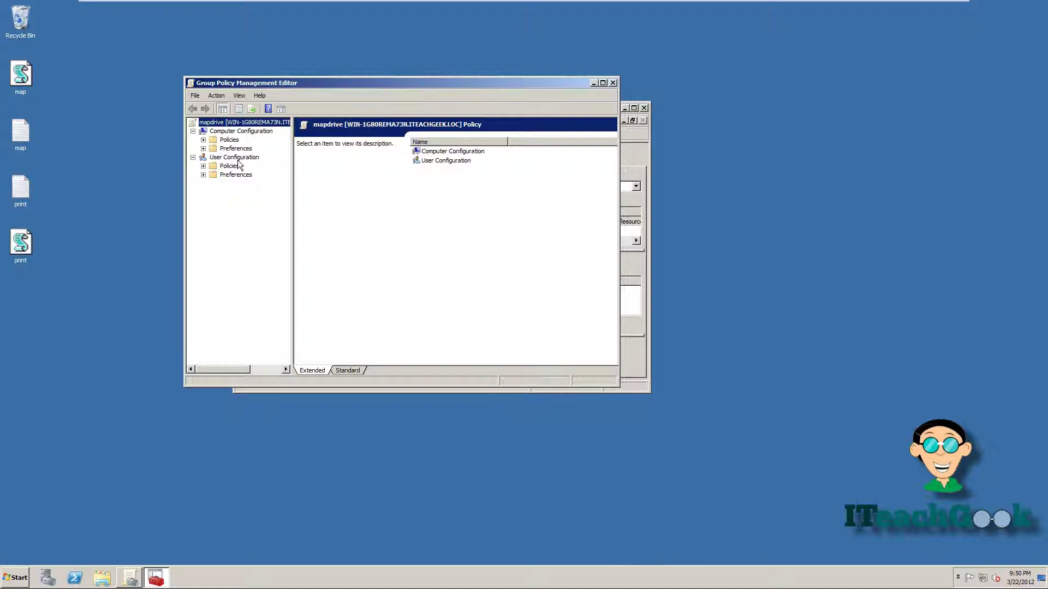
left_click(203, 166)
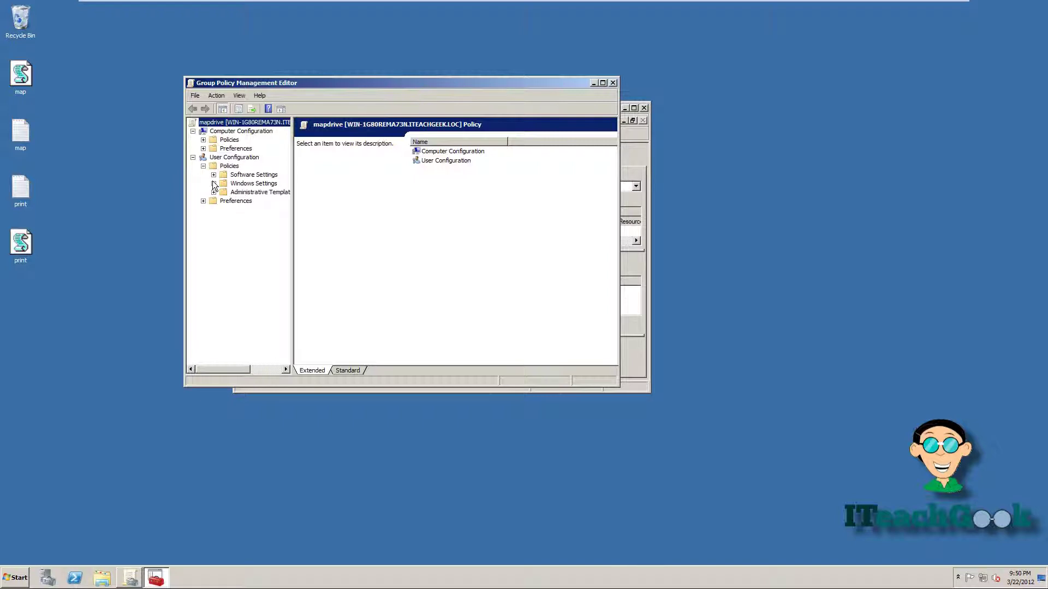
left_click(213, 184)
left_click(241, 194)
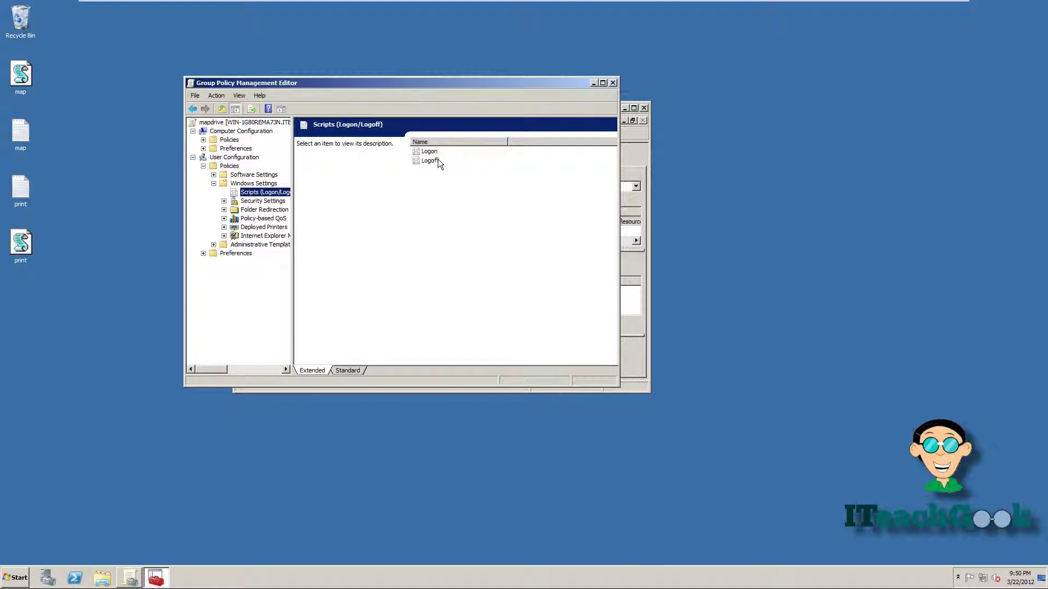
double_click(430, 152)
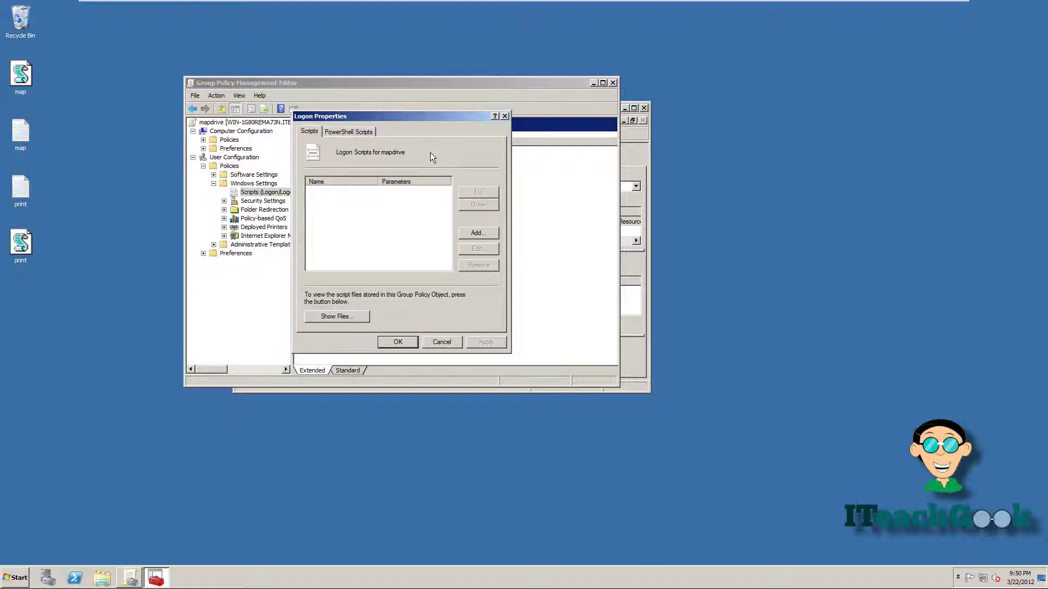
Step: Copy map.vbs into the Logon folder, add it as mapdrive's logon script, then close the editor
left_click(483, 231)
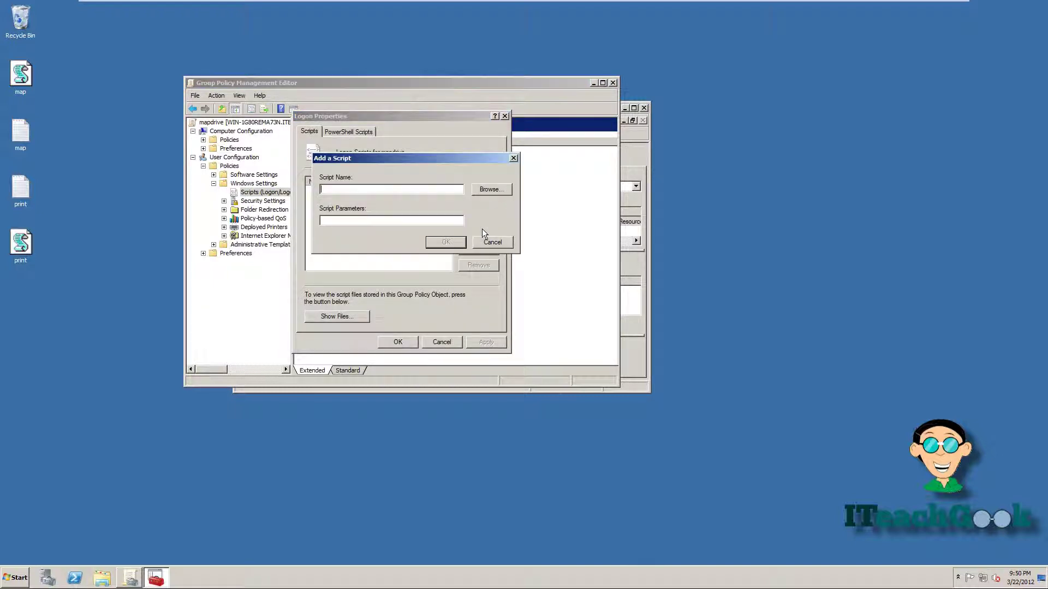
left_click(489, 190)
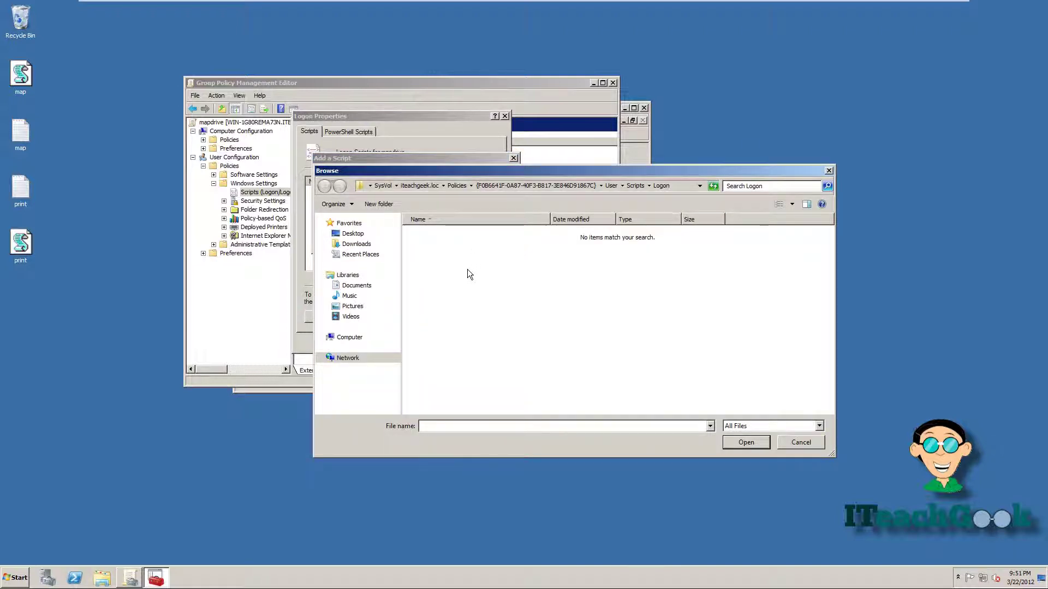
left_click_drag(25, 83, 554, 298)
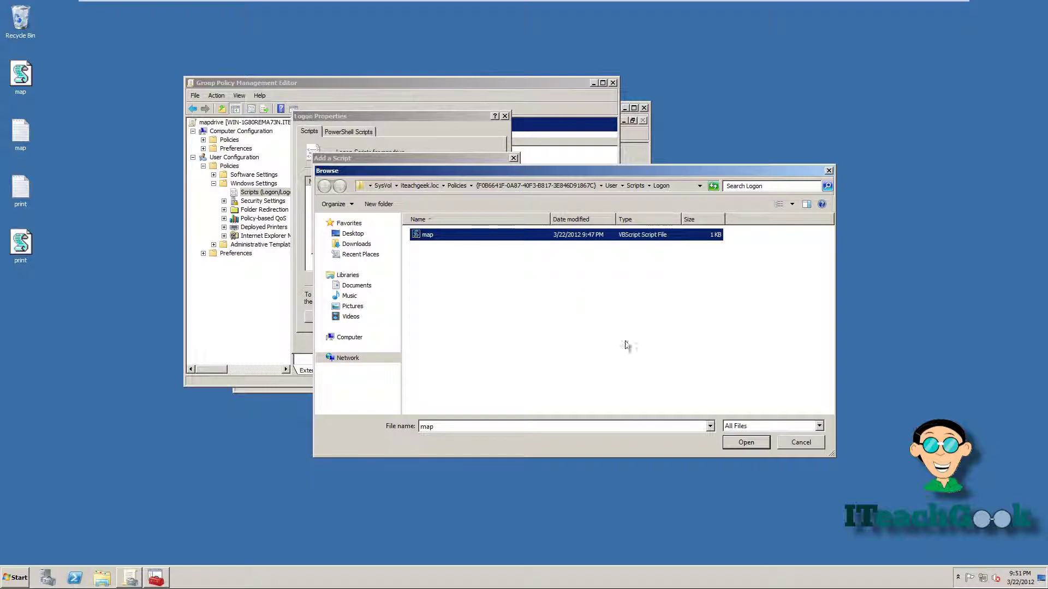
left_click(745, 446)
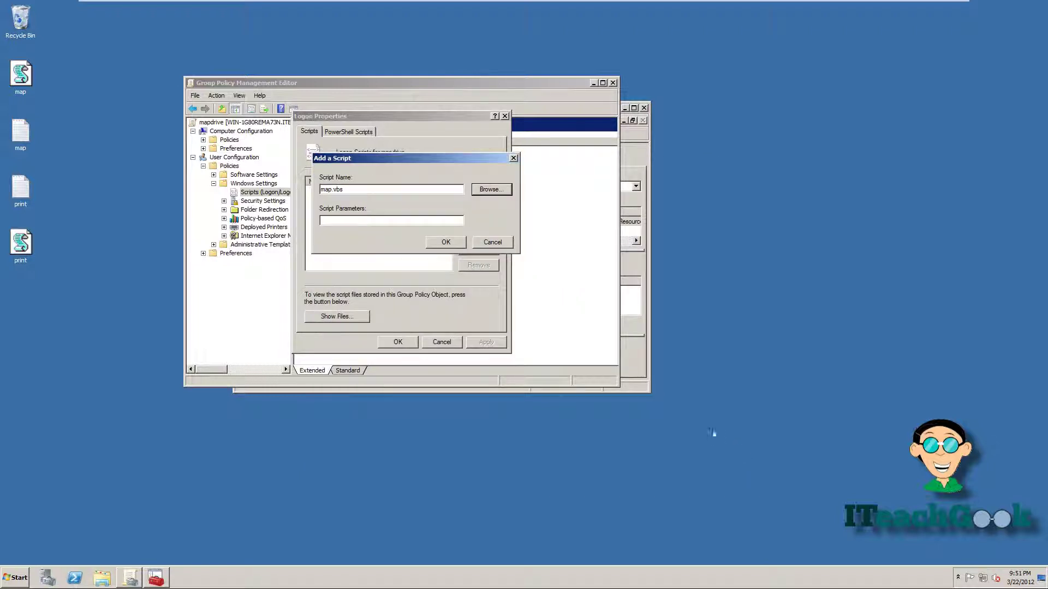
left_click(445, 247)
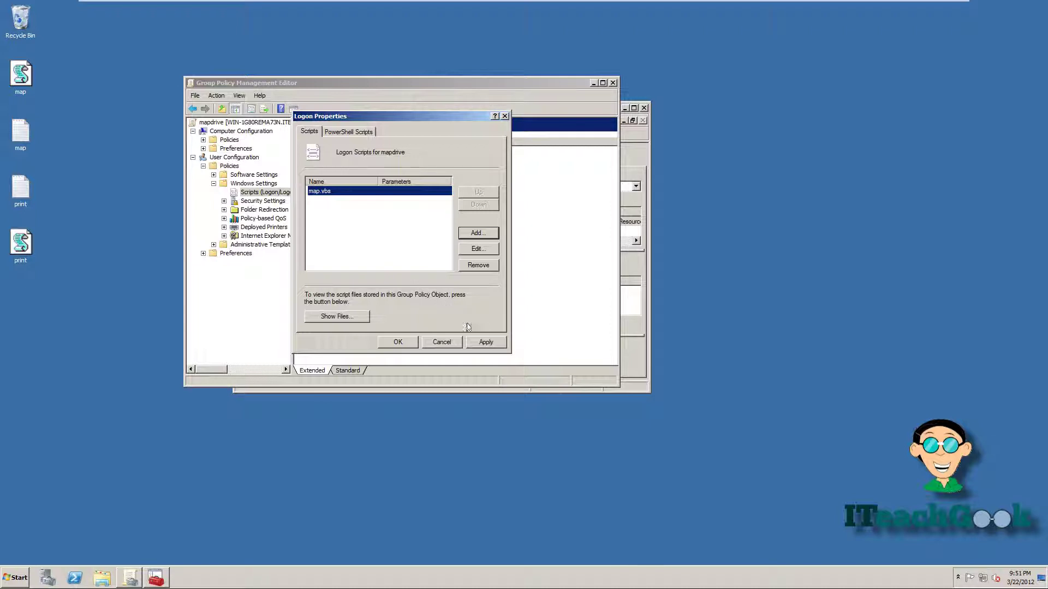
left_click(486, 343)
left_click(405, 342)
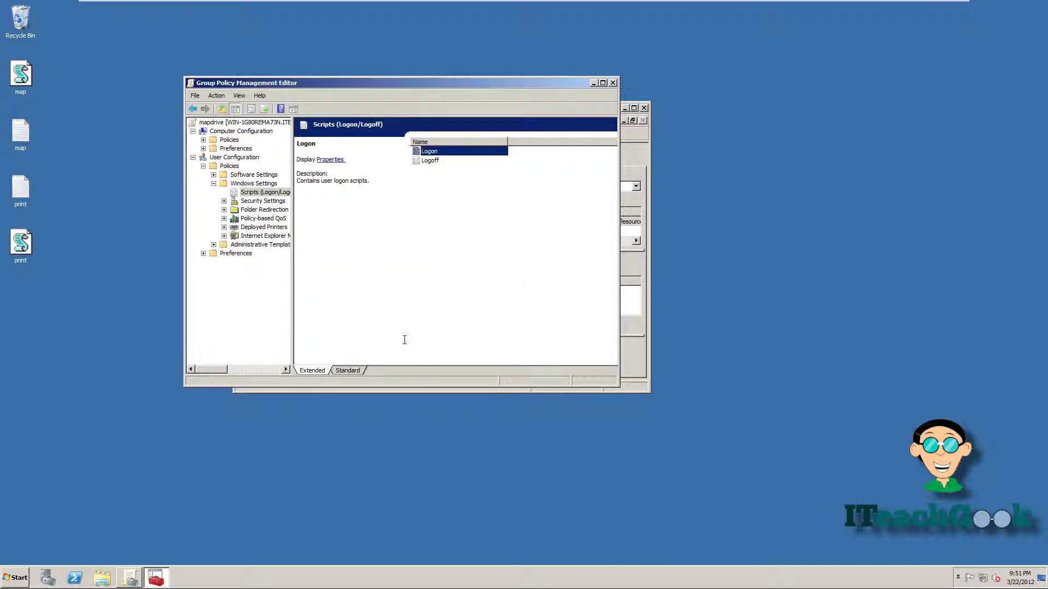
left_click(213, 184)
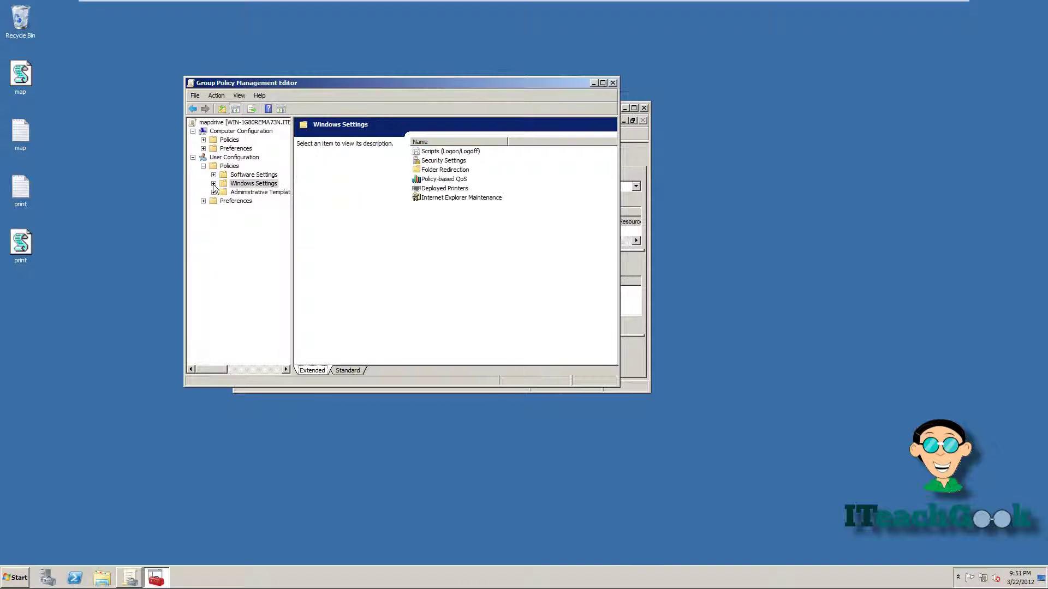
left_click(613, 83)
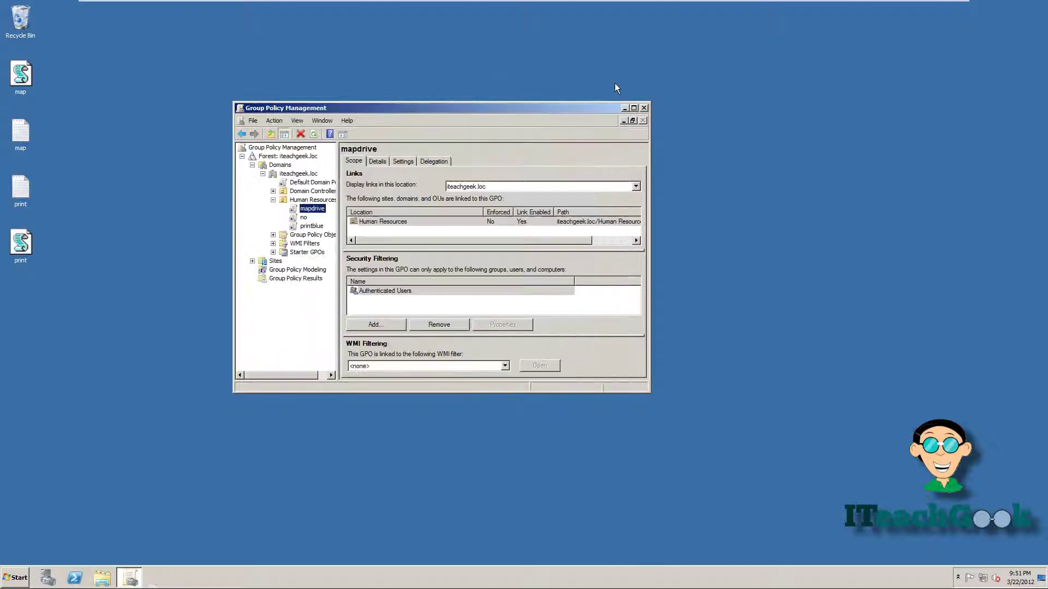
Step: Edit the printblue GPO and open Logon Properties under User Configuration > Windows Settings > Scripts
left_click(315, 226)
right_click(317, 226)
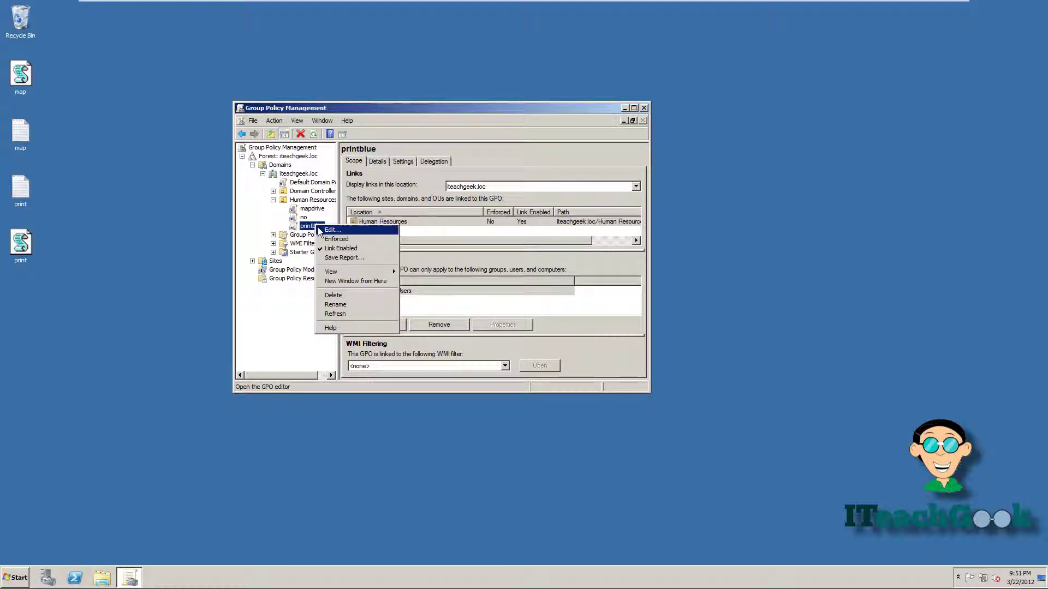
left_click(319, 229)
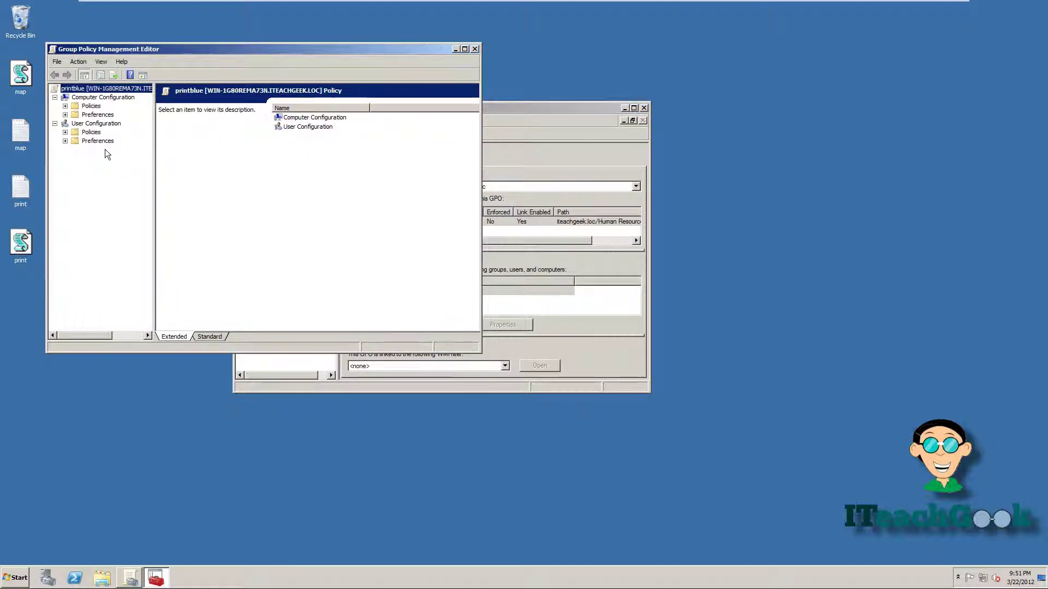
left_click(65, 132)
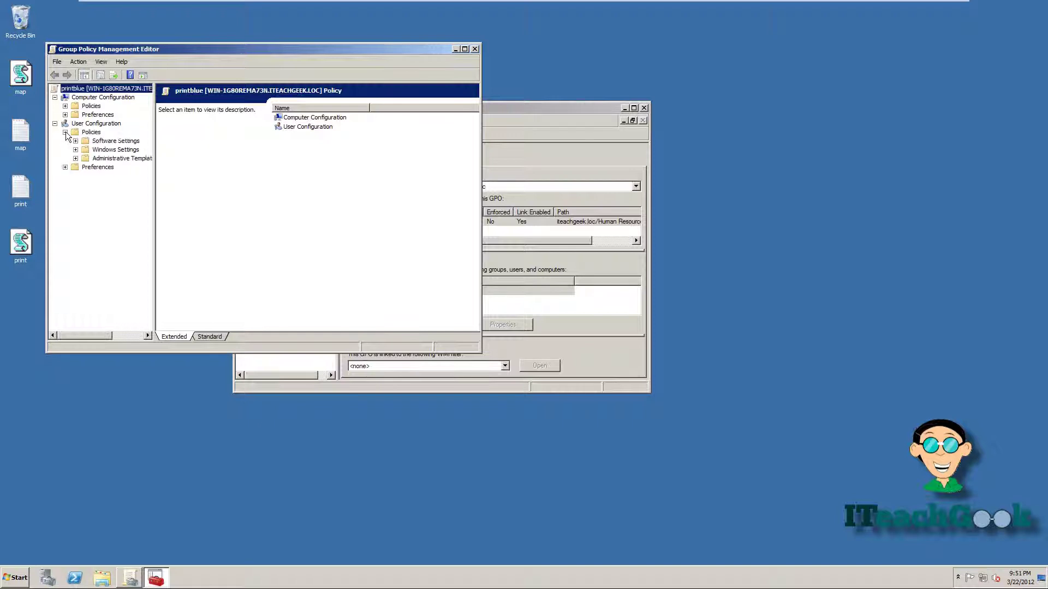
left_click(92, 150)
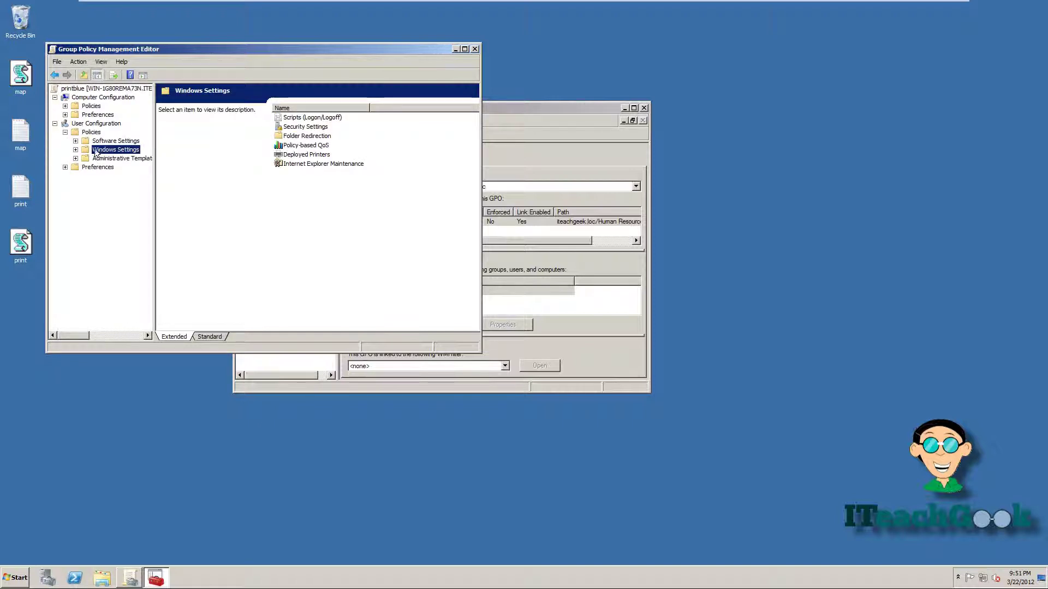
left_click(75, 149)
left_click(123, 158)
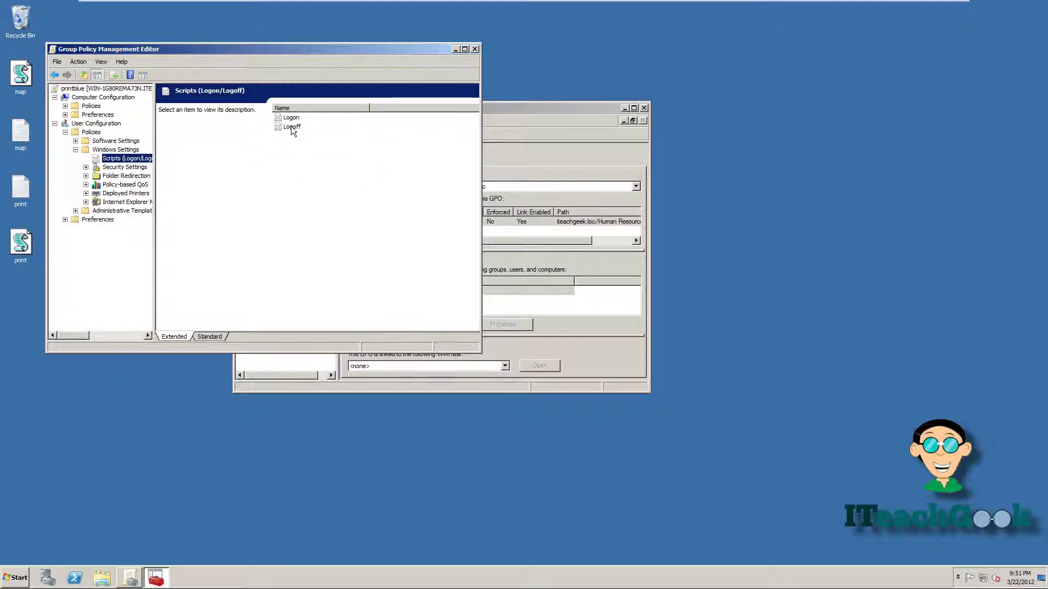
double_click(297, 119)
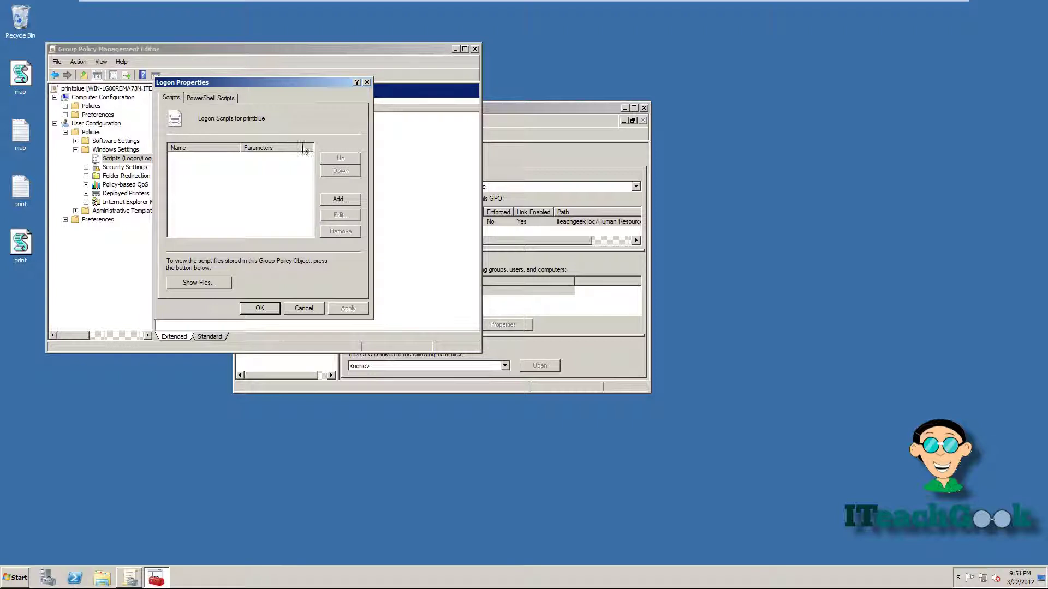
Step: Copy print.vbs into the Logon folder, add it as printblue's logon script, then close the editor
left_click(335, 201)
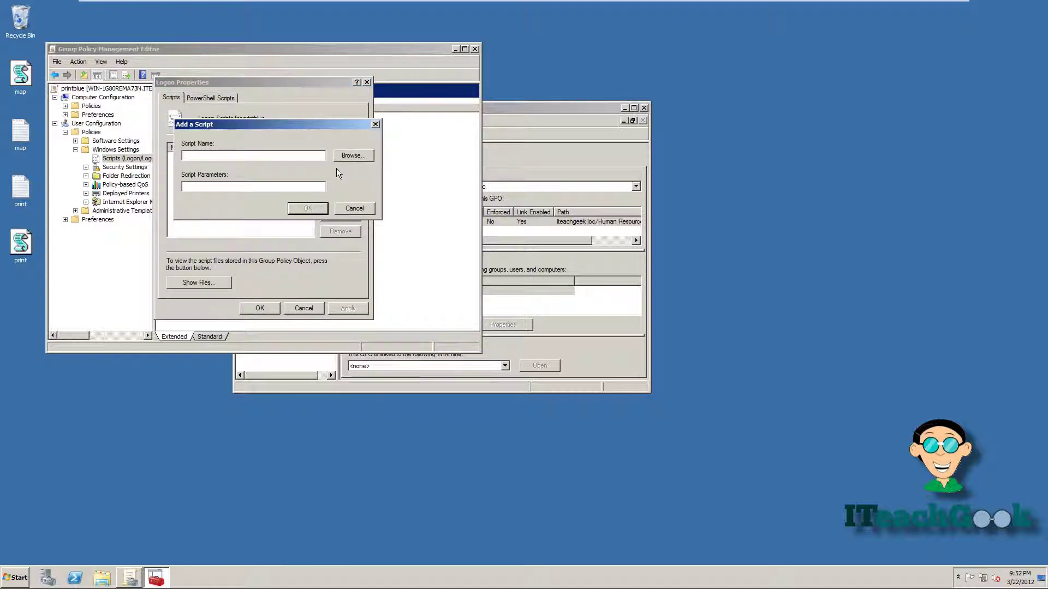
left_click(343, 159)
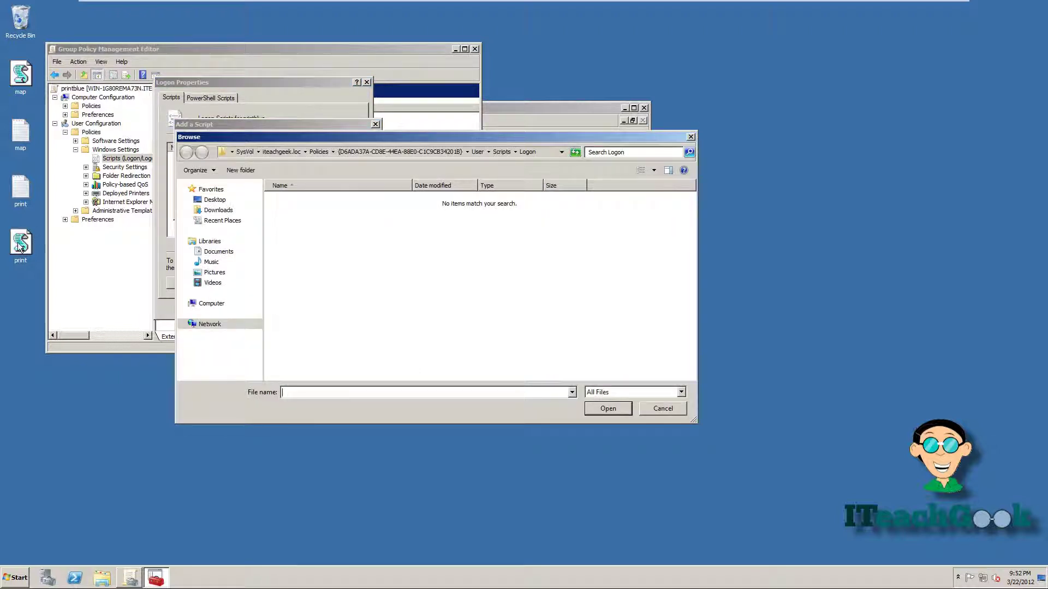
left_click_drag(21, 243, 414, 251)
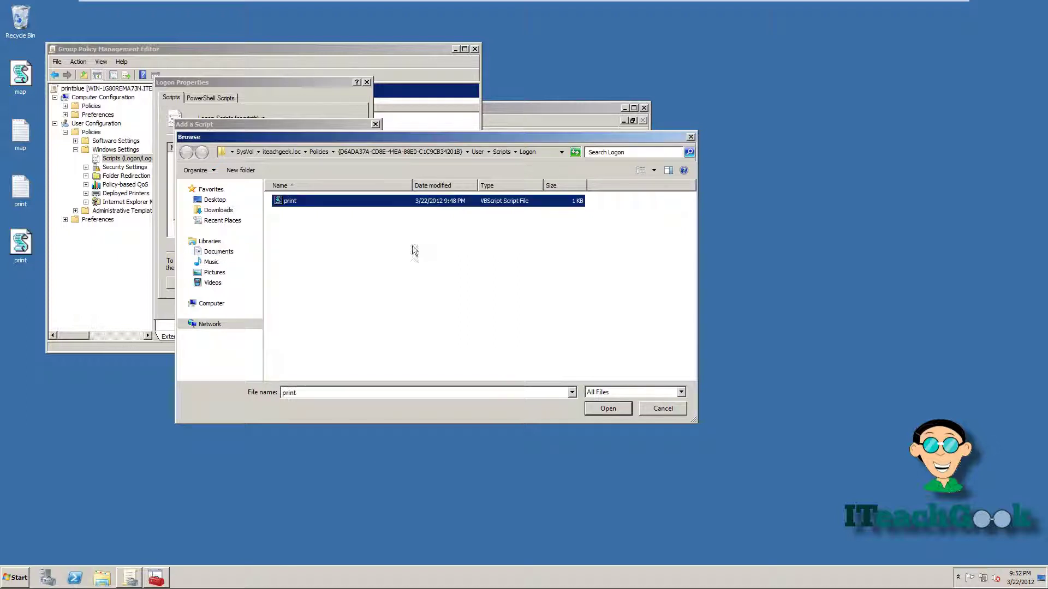
left_click(600, 411)
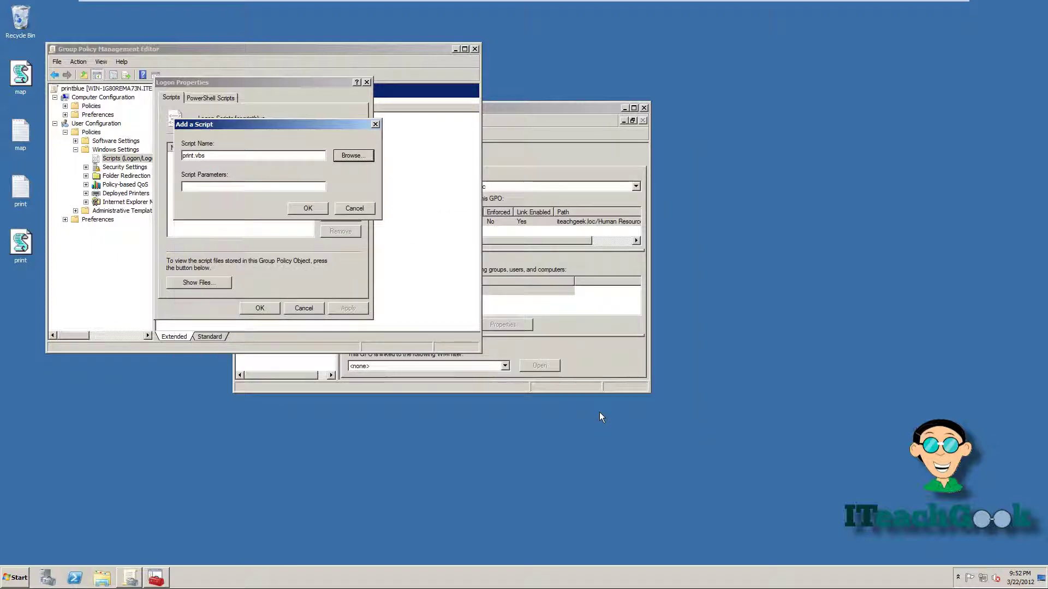
left_click(313, 209)
left_click(345, 309)
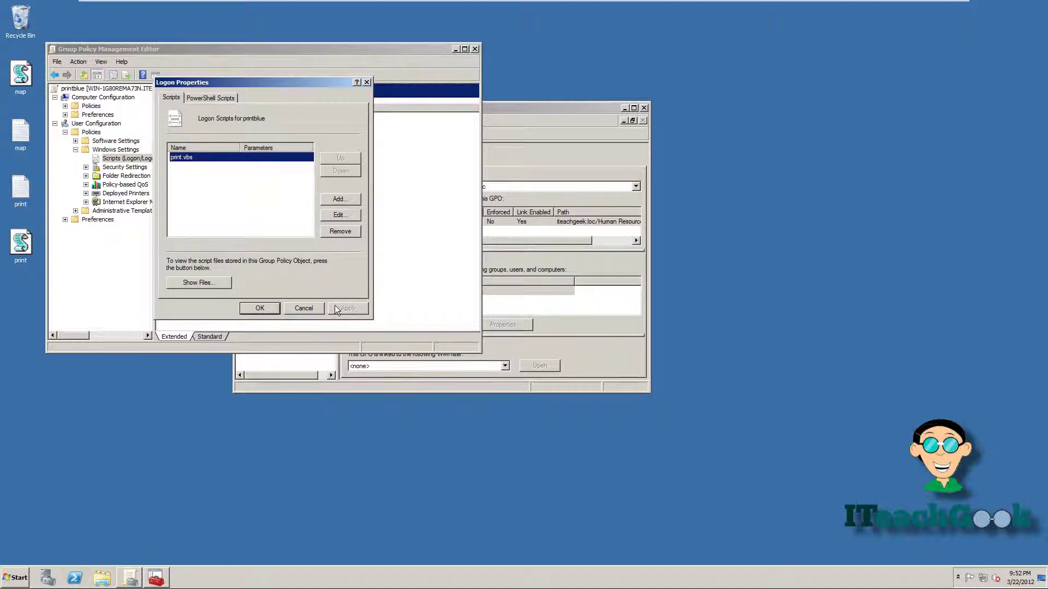
left_click(273, 308)
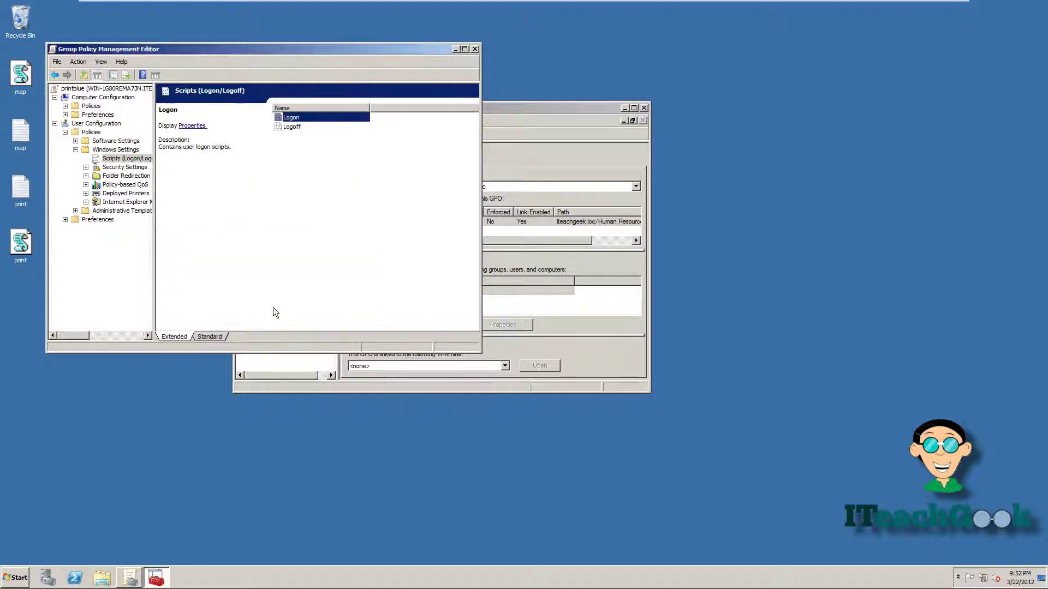
left_click(473, 52)
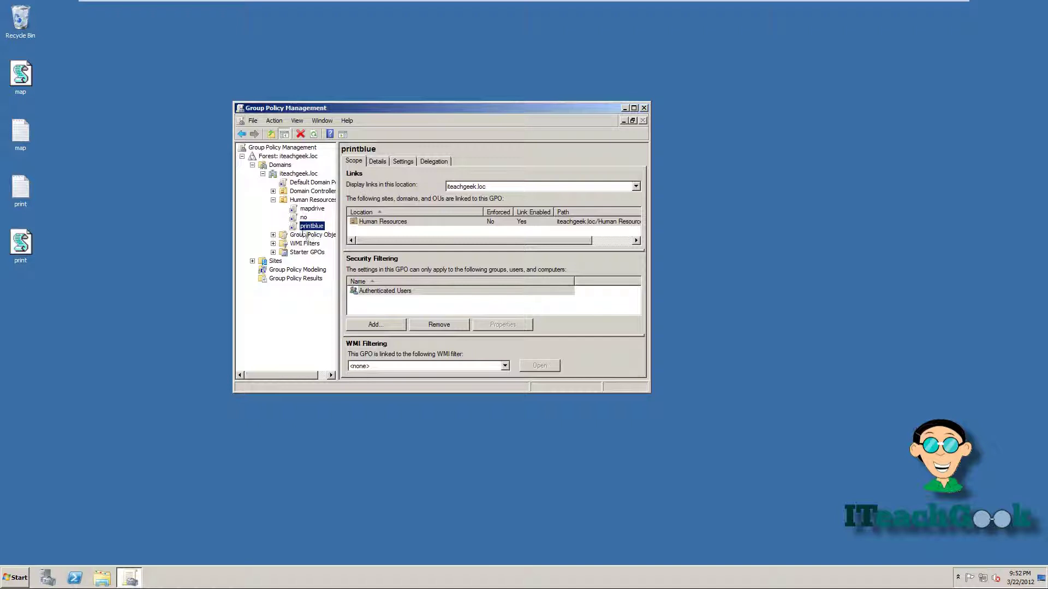
Step: Edit the 'no' GPO under Human Resources and move its editor window over the console
left_click(301, 218)
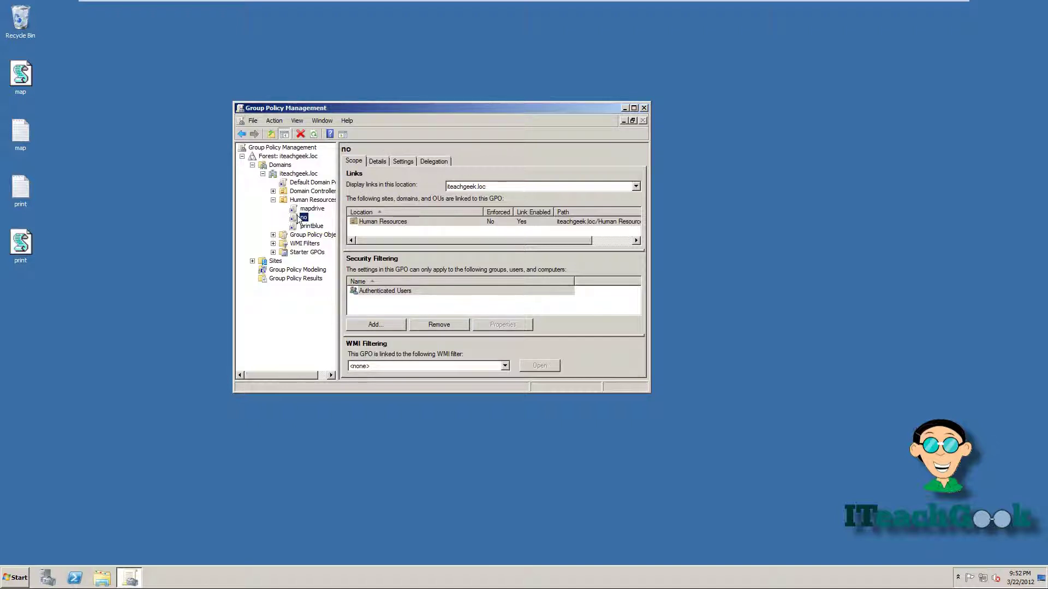
right_click(299, 217)
left_click(301, 222)
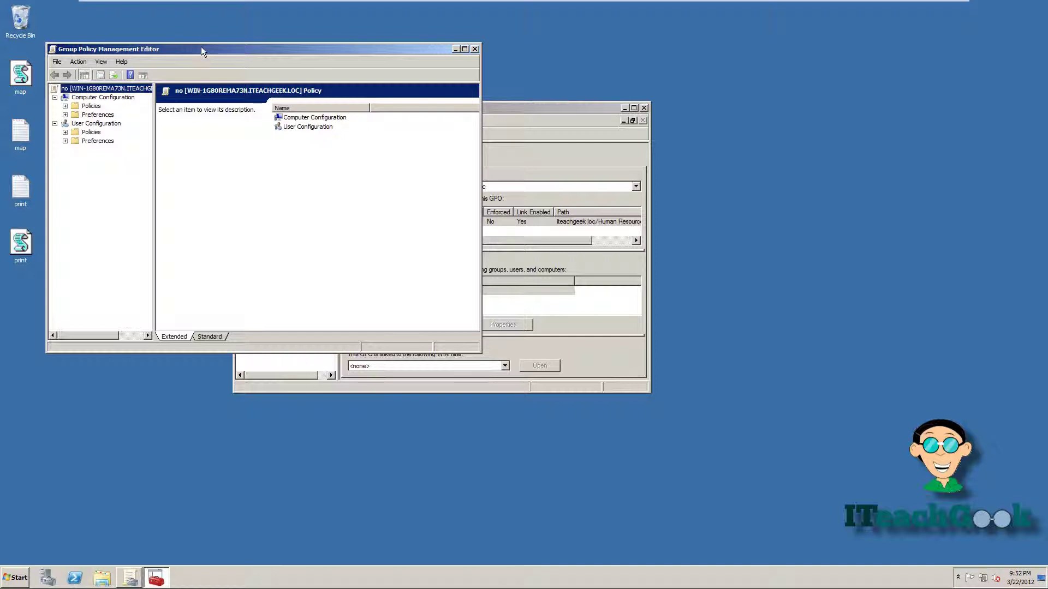
left_click_drag(201, 47, 431, 137)
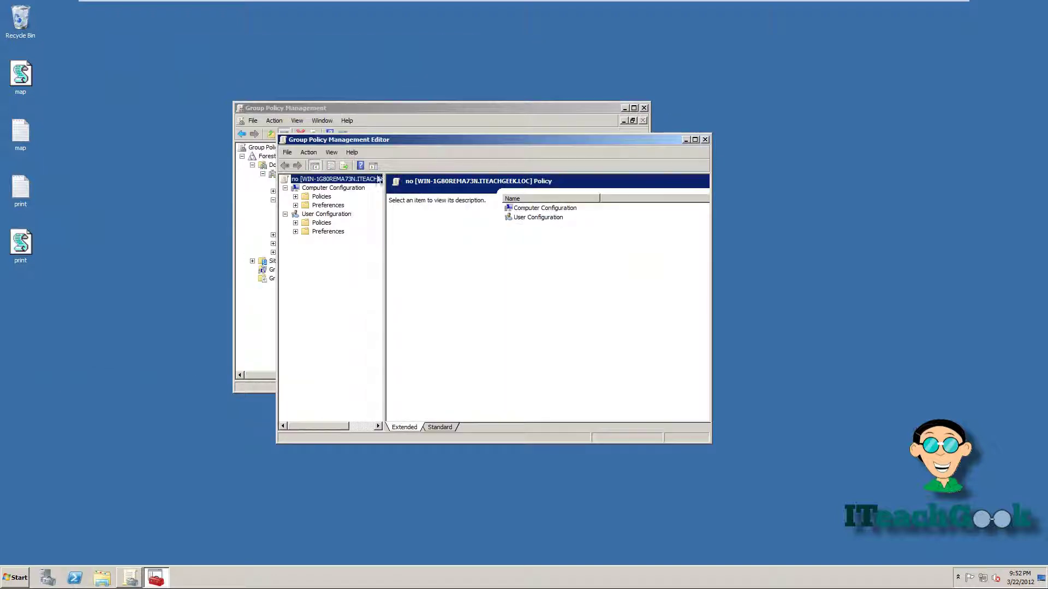
Step: Browse to User Administrative Templates > Start Menu and Taskbar and select 'Remove Games link from Start Menu'
left_click(296, 223)
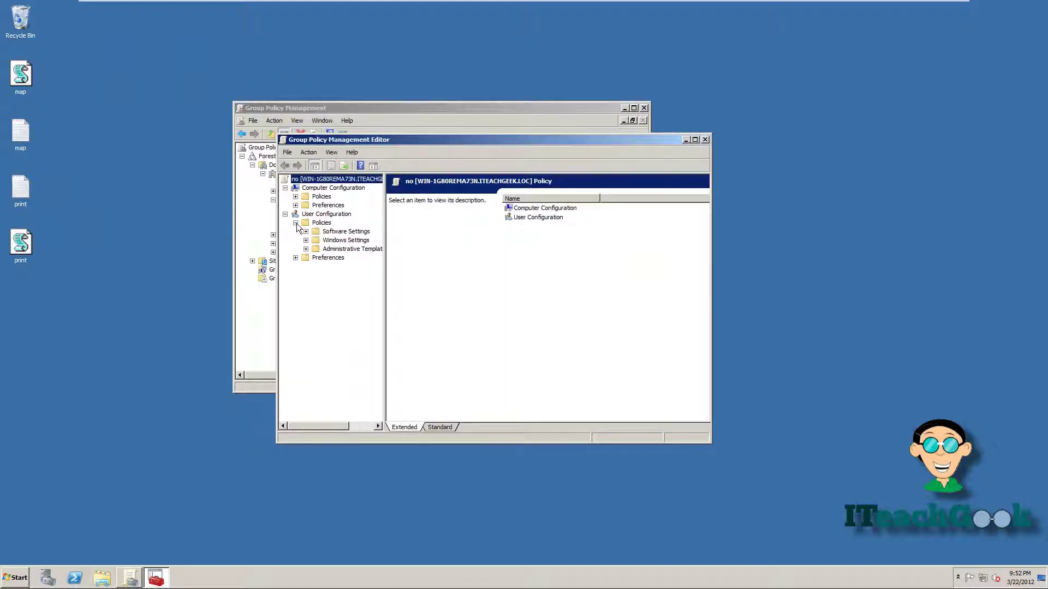
left_click(306, 249)
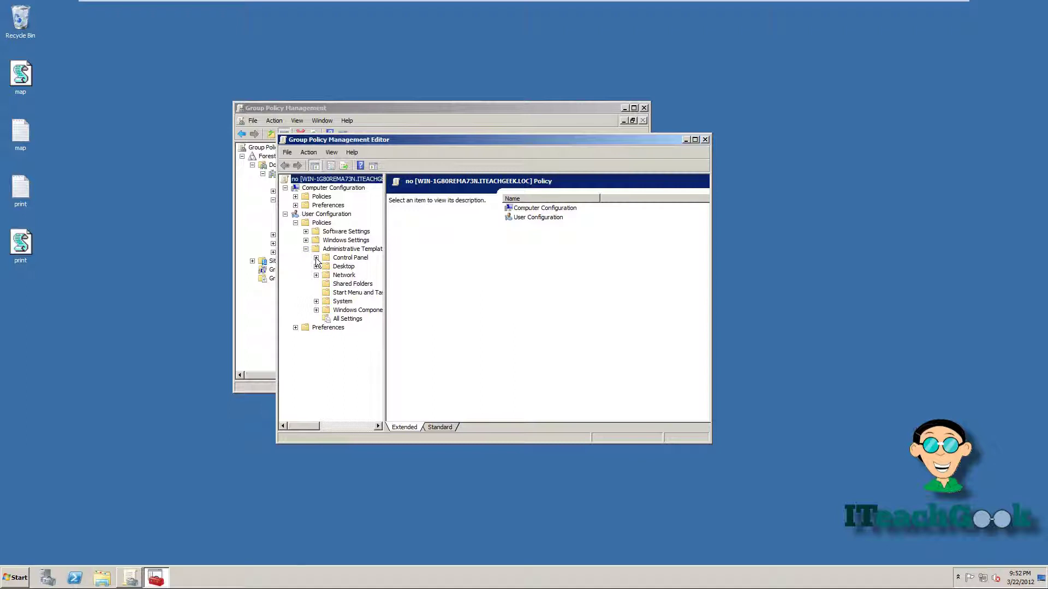
left_click(334, 295)
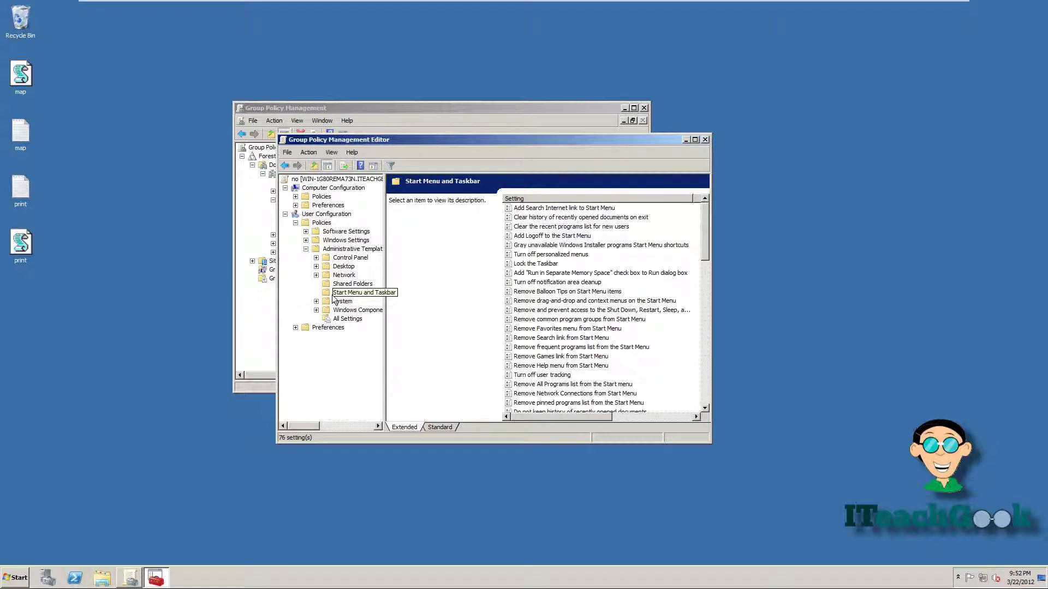
left_click(578, 357)
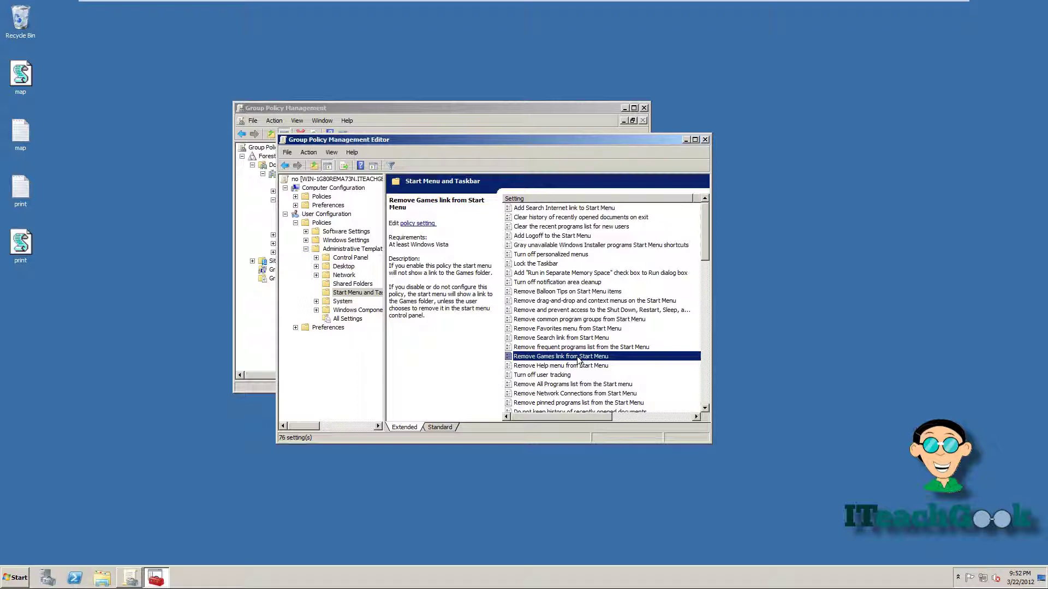
Step: Enable 'Remove Games link from Start Menu' in the no GPO
double_click(577, 358)
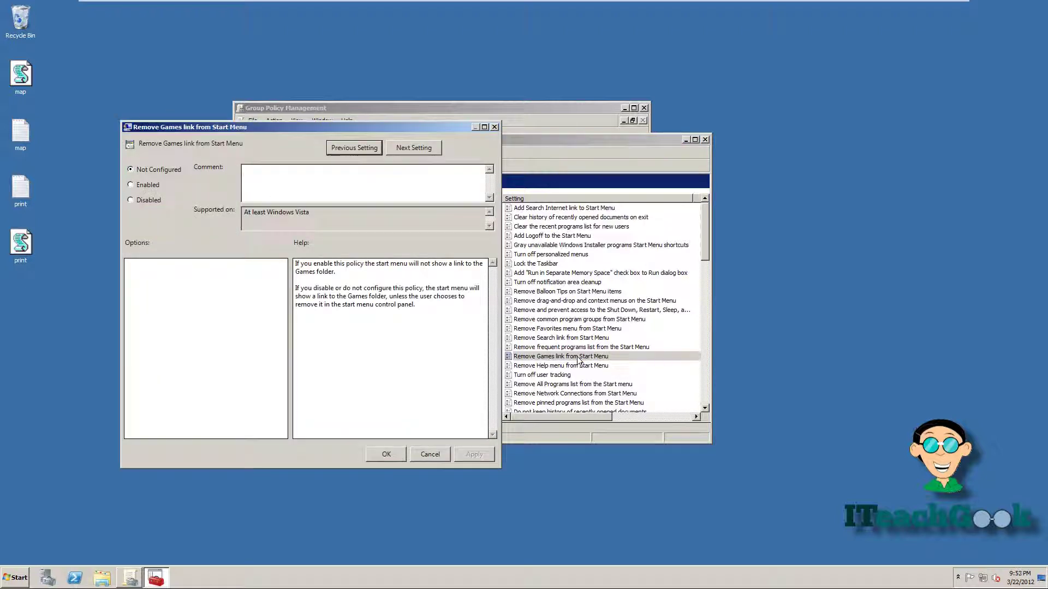
left_click(139, 186)
left_click(384, 460)
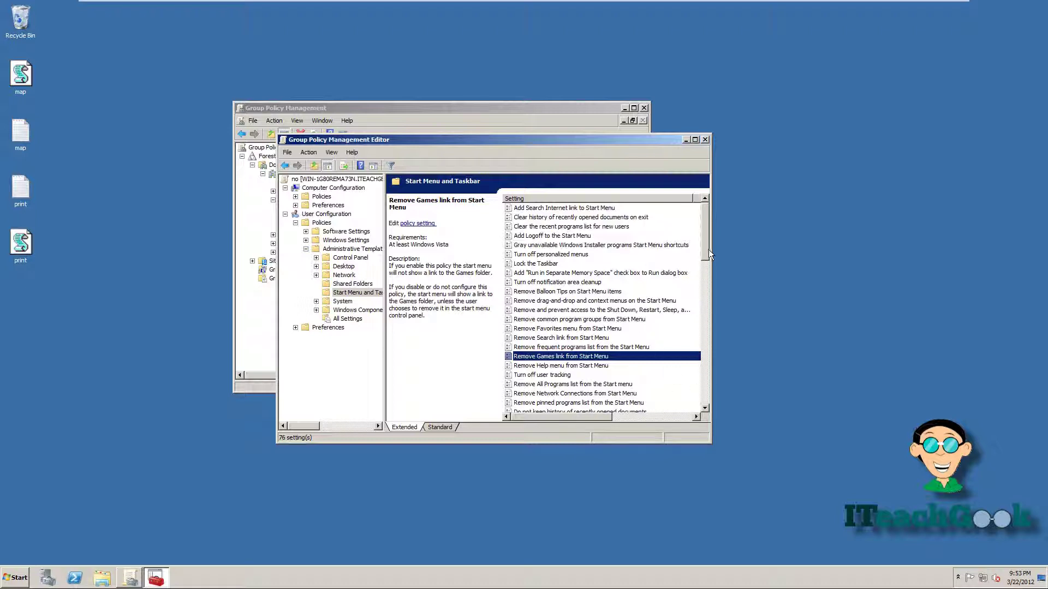
Step: Enable 'Remove Documents icon from Start Menu' in the no GPO
left_click_drag(704, 250, 709, 284)
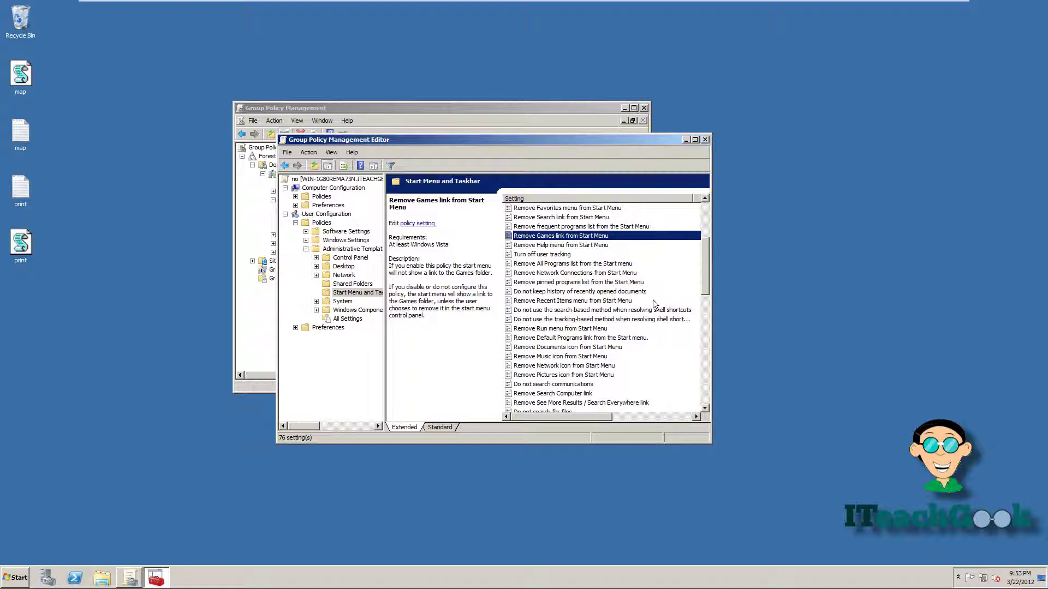
left_click(550, 348)
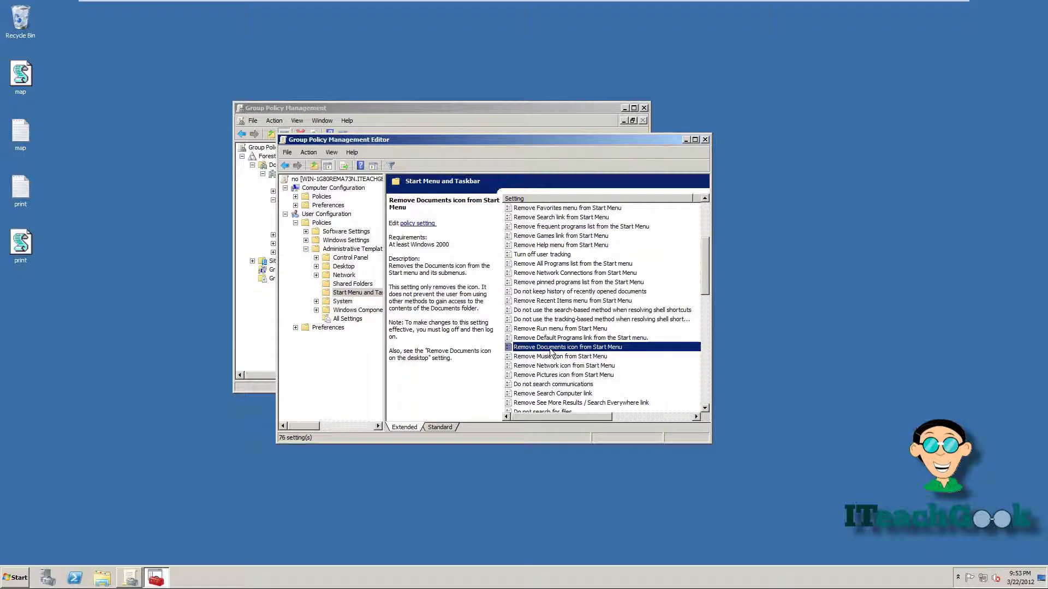
double_click(551, 349)
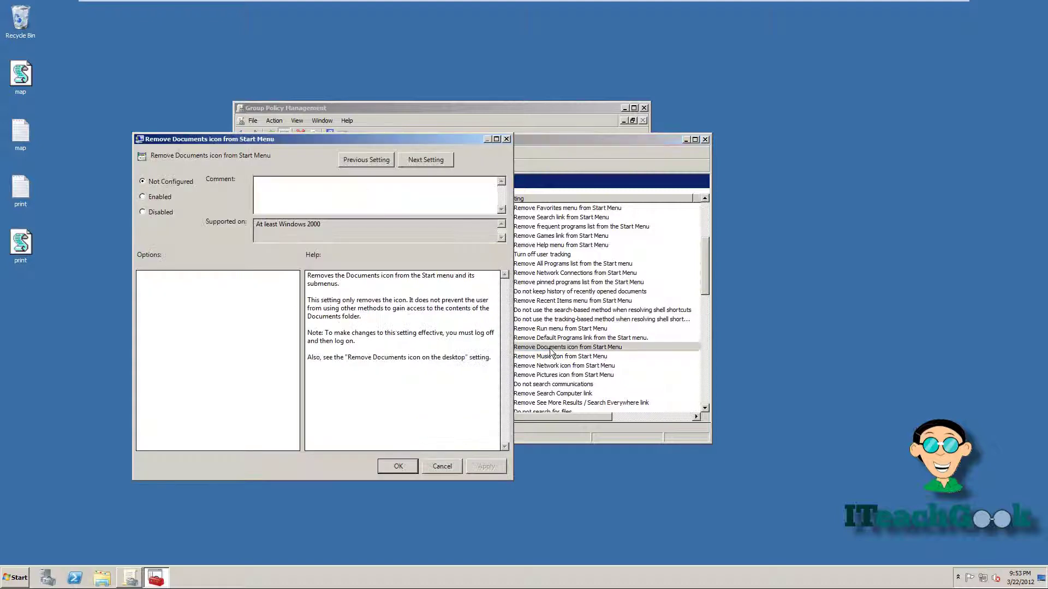
left_click(171, 197)
left_click(397, 465)
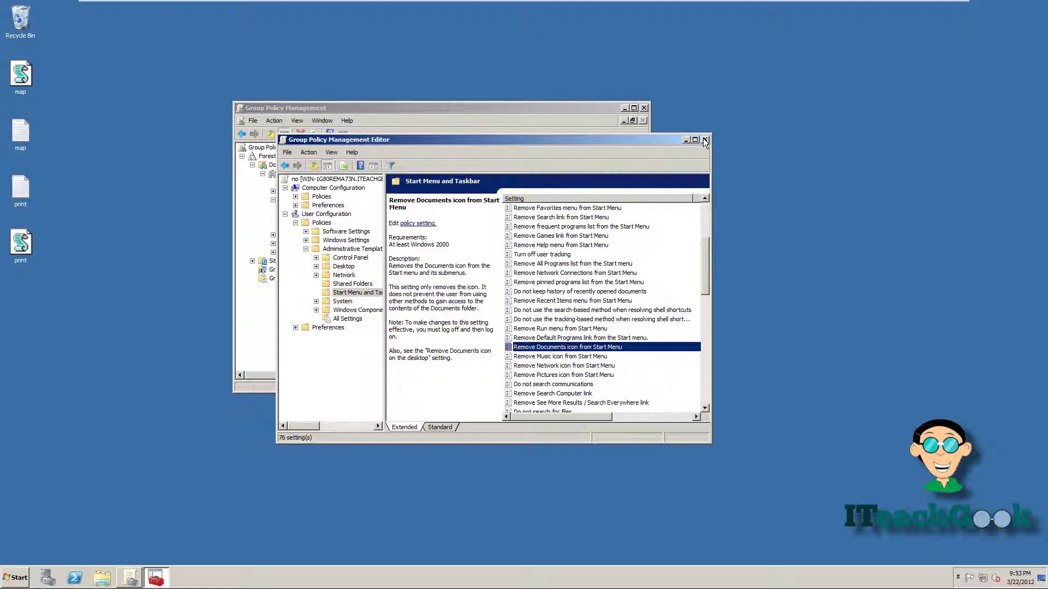
left_click(344, 302)
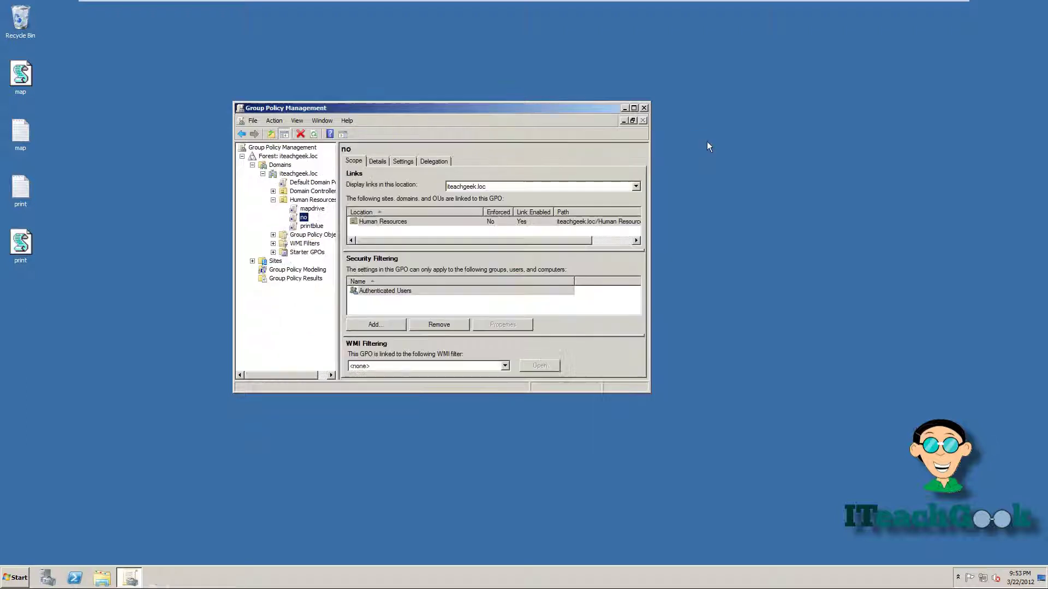
Step: Close the editor and set the mapdrive, no and printblue links under Human Resources to Enforced
left_click(705, 140)
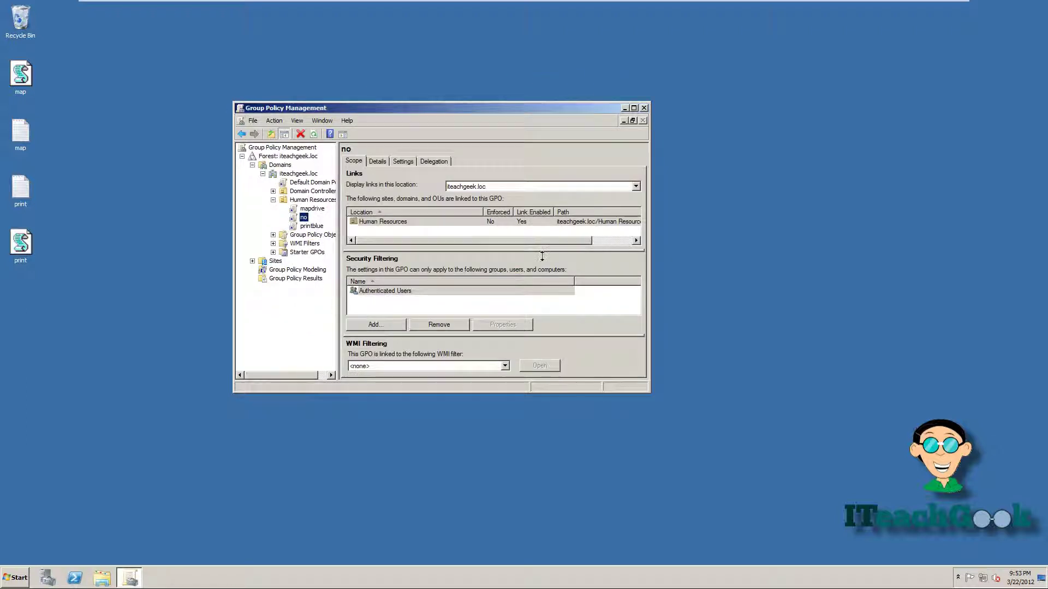
left_click(314, 210)
right_click(314, 210)
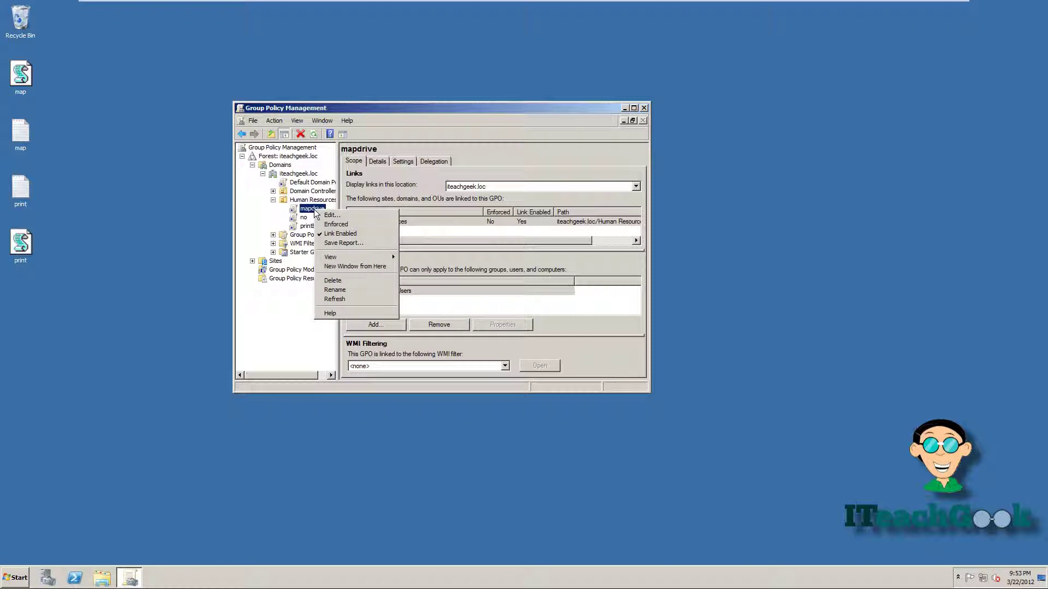
left_click(323, 222)
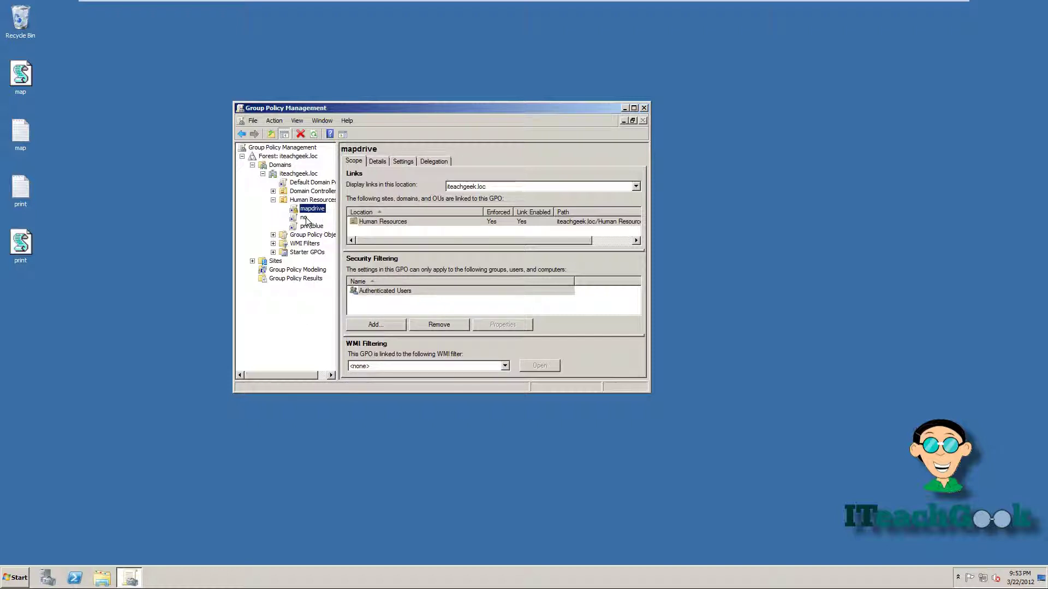
left_click(304, 217)
right_click(305, 219)
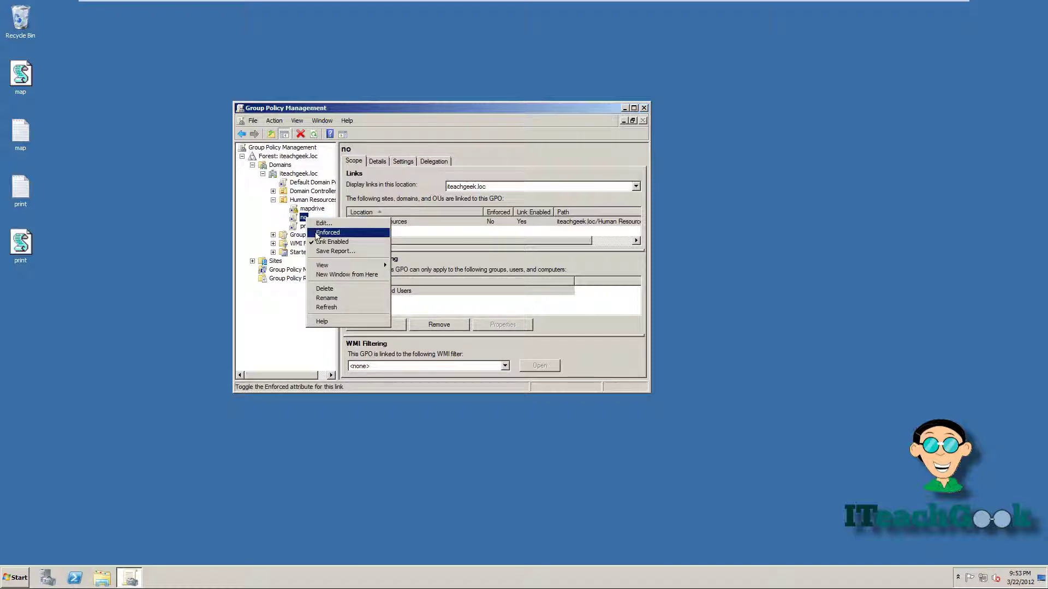
left_click(317, 233)
left_click(310, 226)
right_click(308, 228)
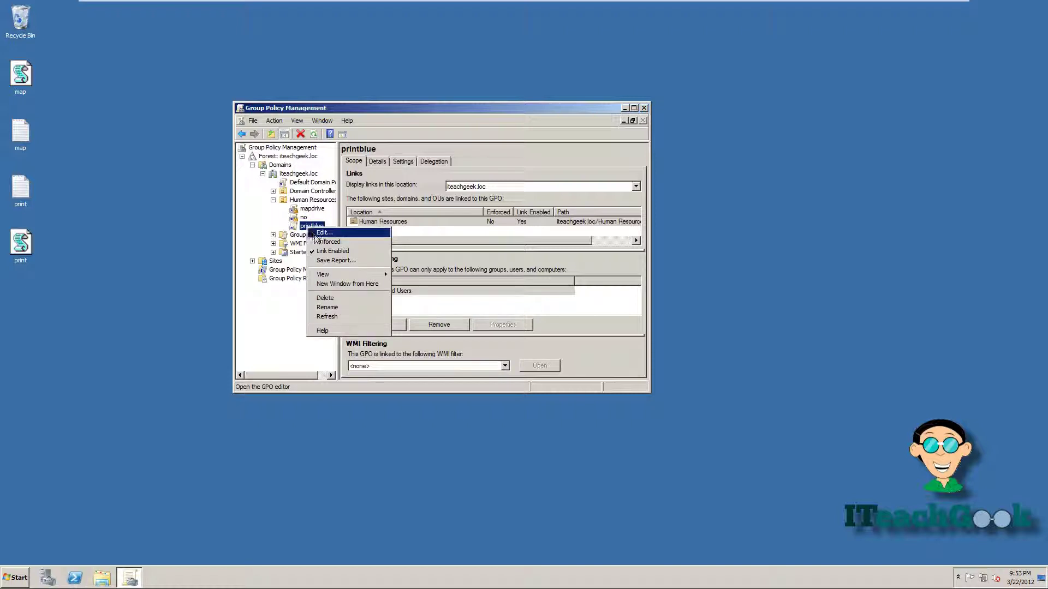
left_click(316, 241)
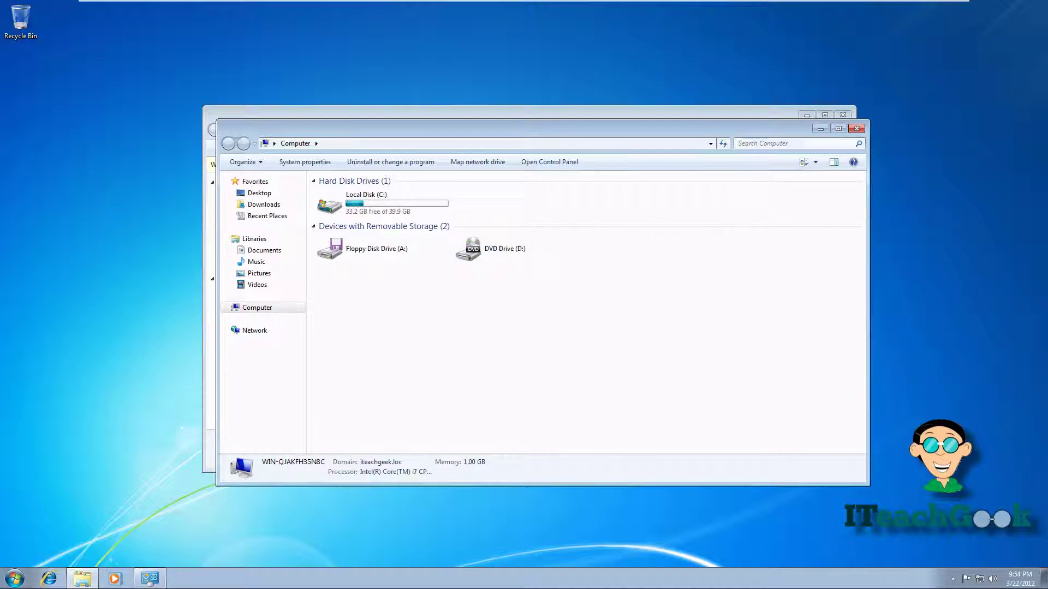
Step: Close the Computer and Devices and Printers windows and check that the Start menu still shows Documents and Games
left_click(856, 129)
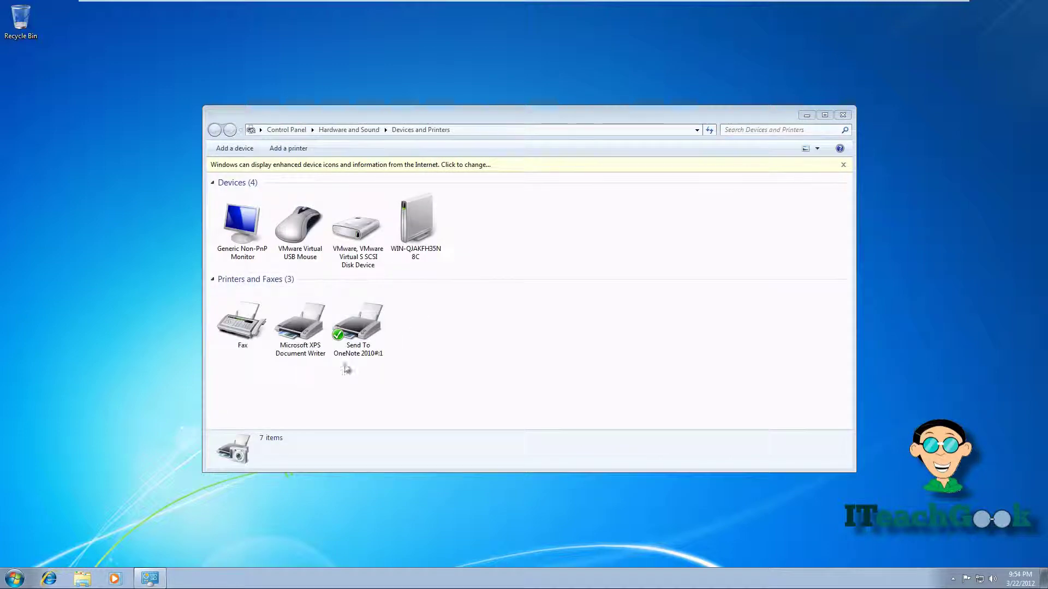
left_click(842, 116)
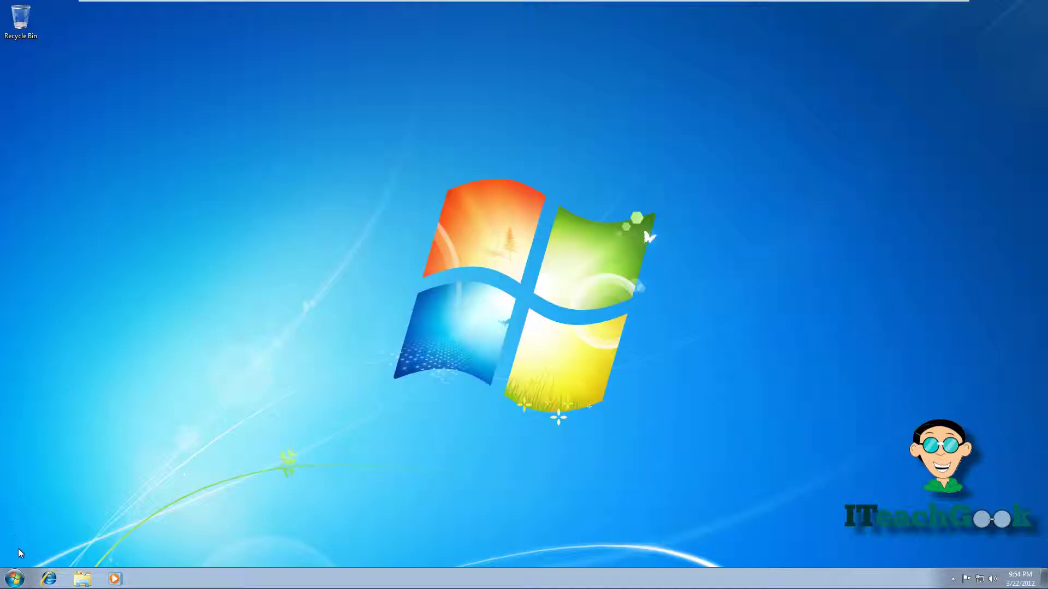
left_click(15, 578)
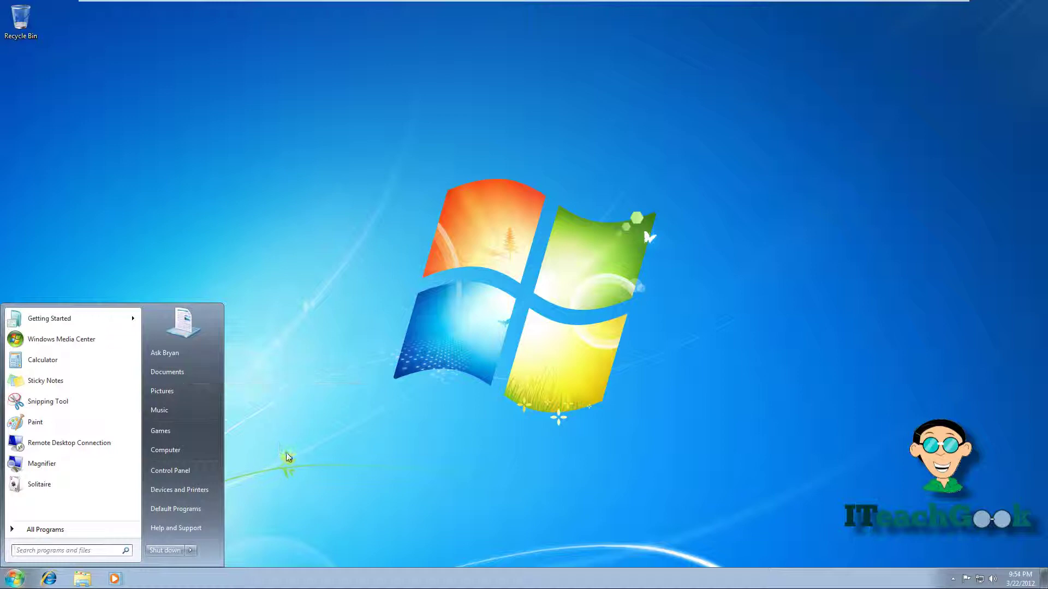
Step: Log off the Windows 7 client from the Start menu's Shut down options
left_click(219, 476)
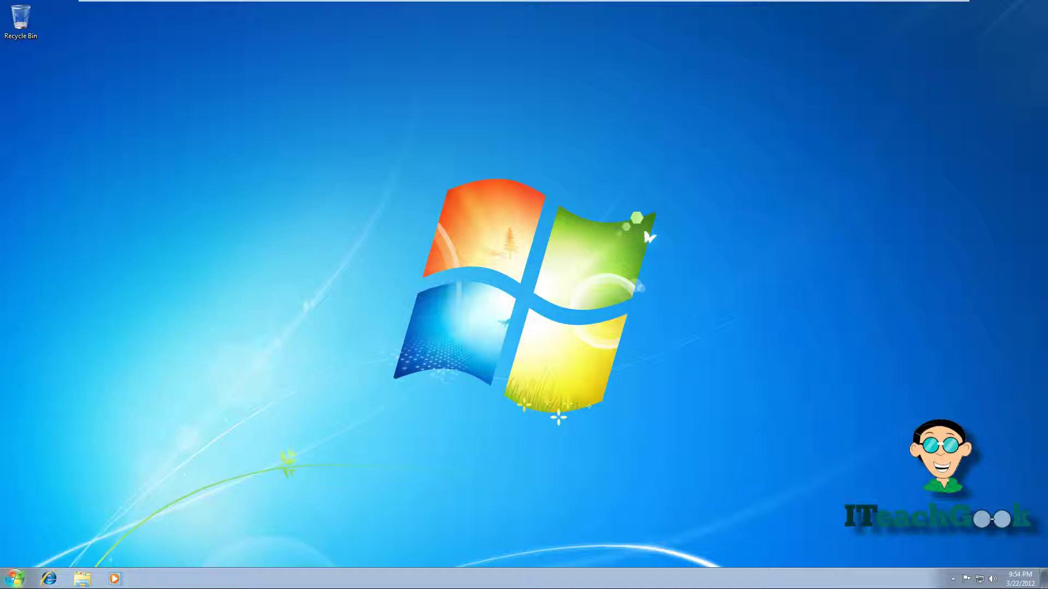
left_click(11, 583)
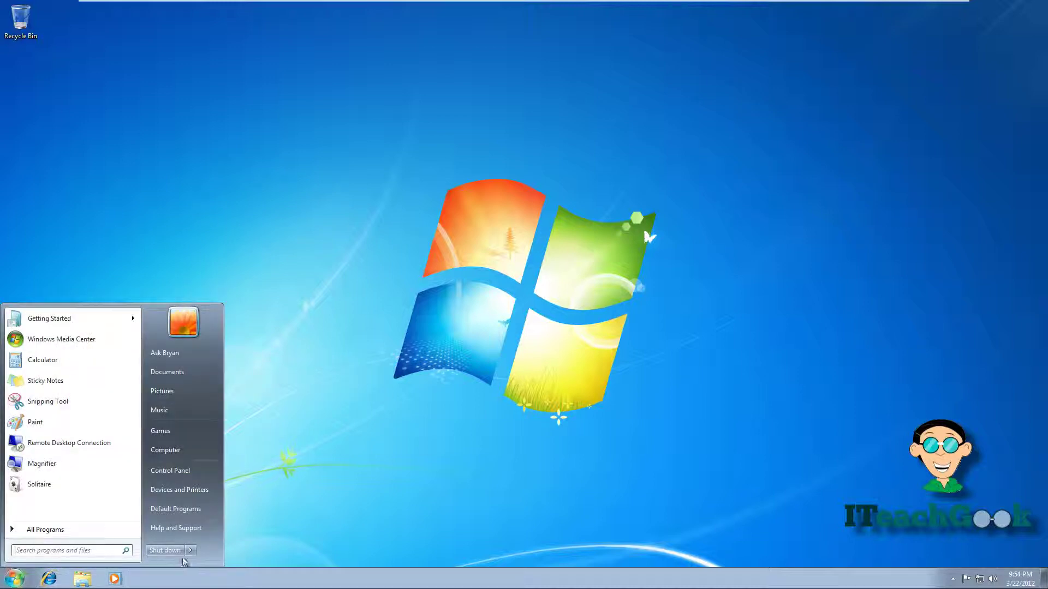
mouse_move(190, 556)
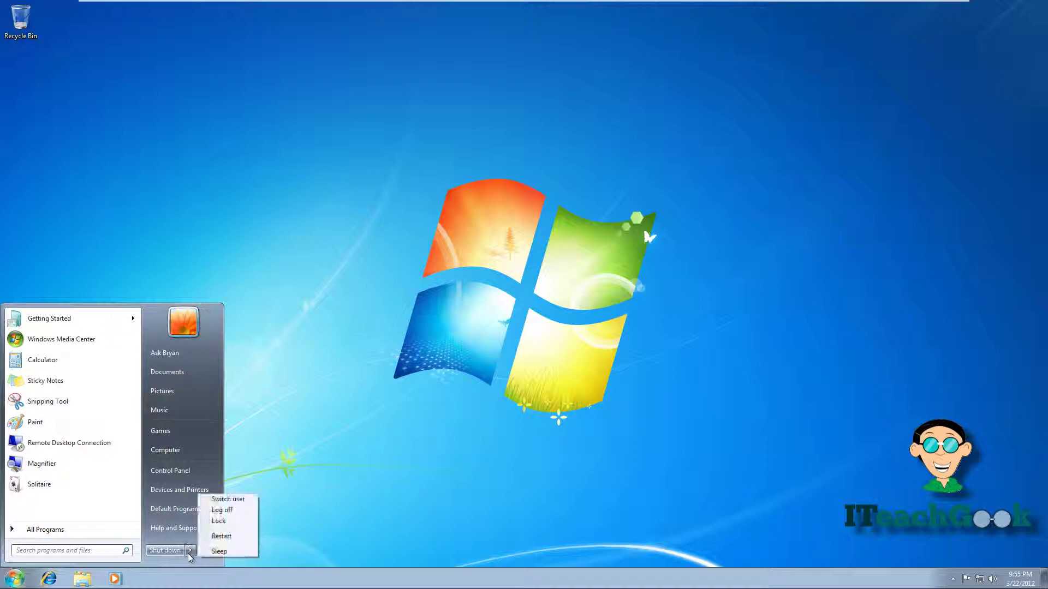
left_click(223, 510)
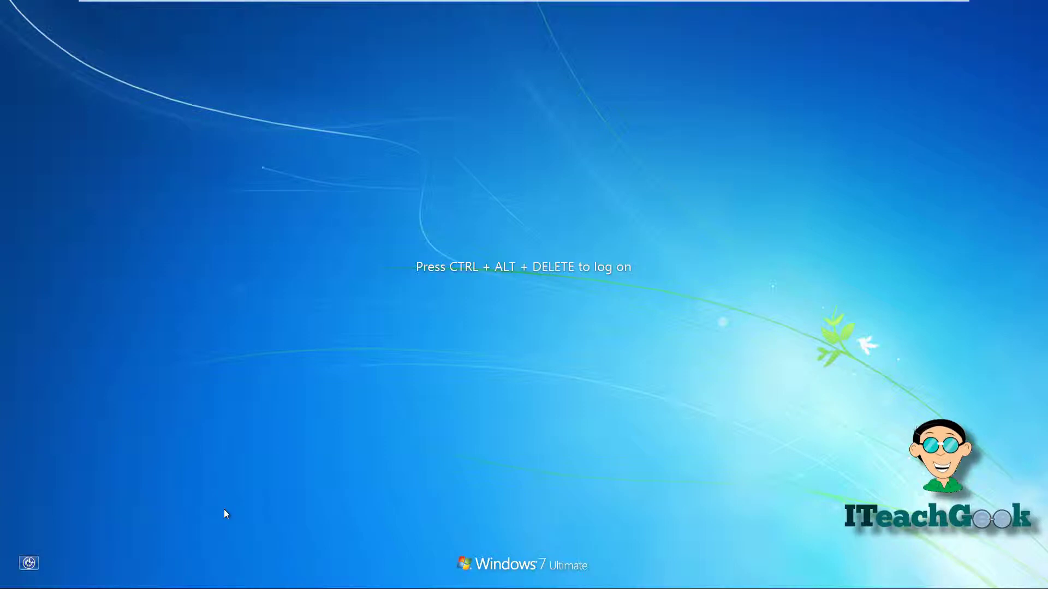
Step: Log back on to the domain account with Ctrl+Alt+Delete and the account password
key("ctrl+alt+Delete")
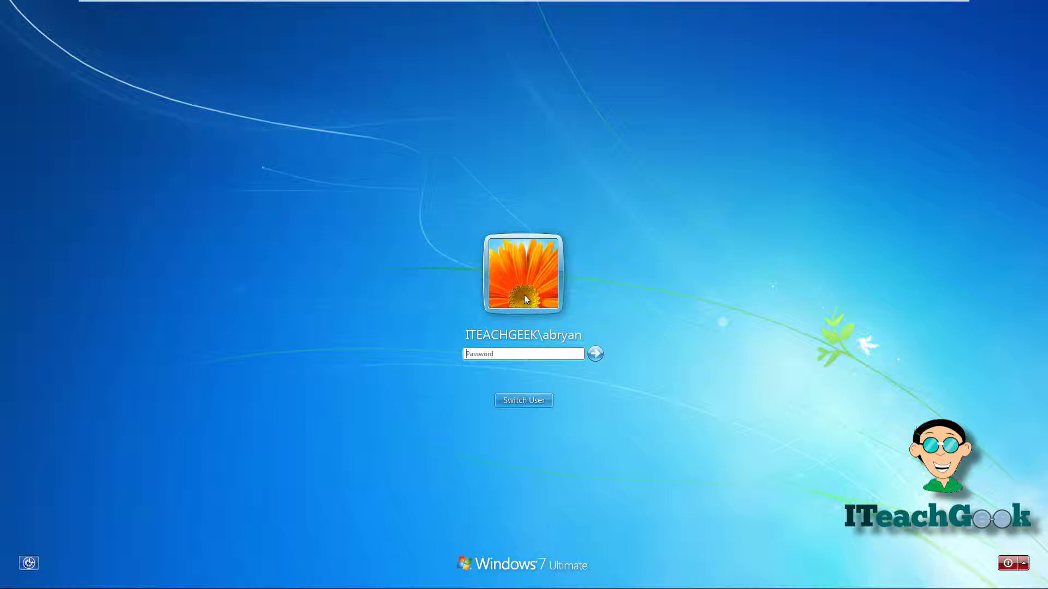
type("••••")
key("Return")
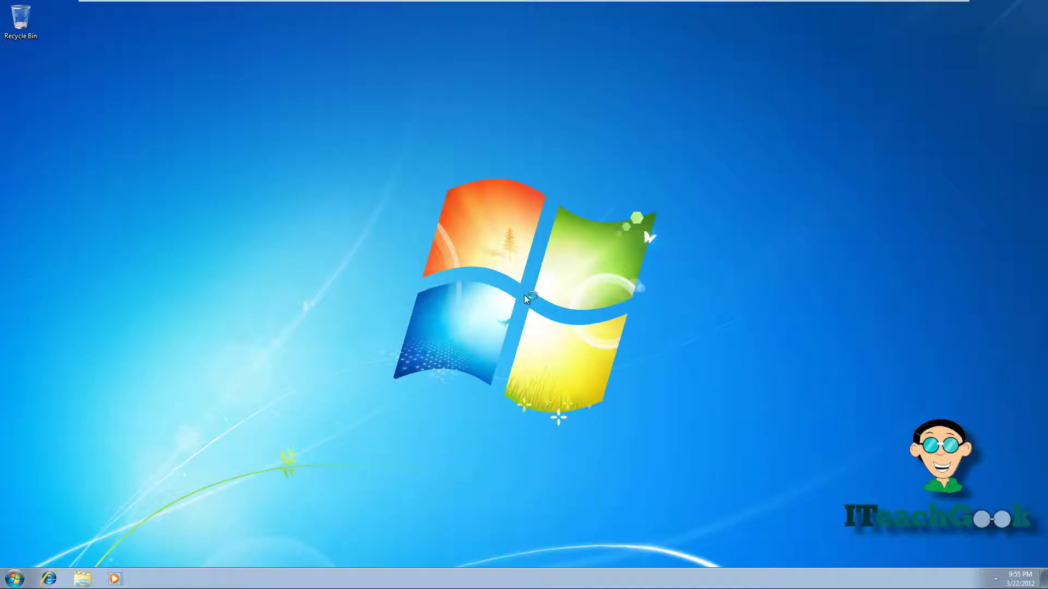
Step: Confirm the blue printer is in Devices and Printers and Documents and Games are off the Start menu
left_click(15, 580)
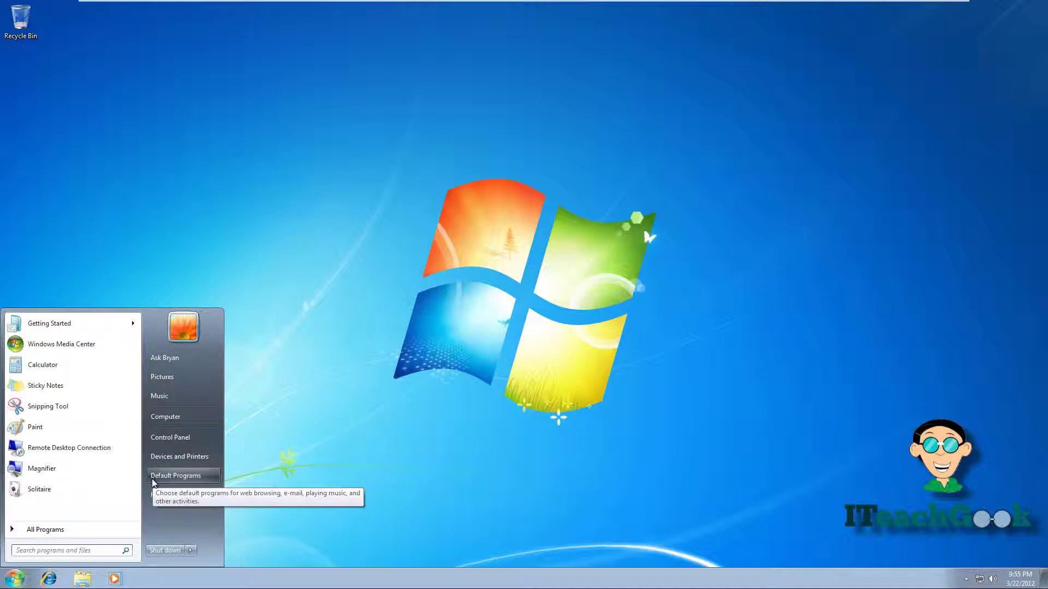
left_click(178, 460)
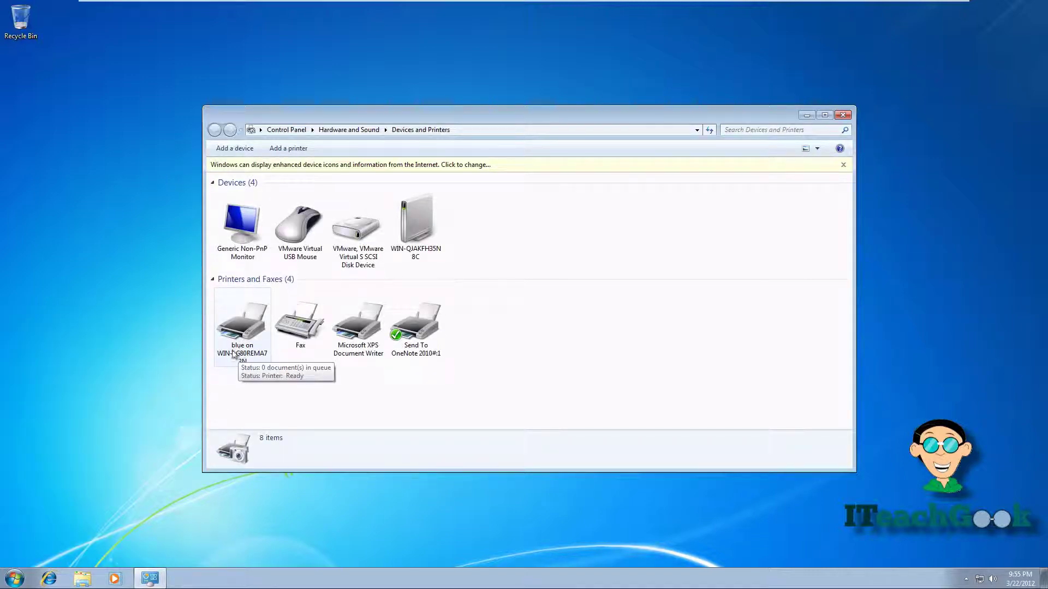
left_click(15, 578)
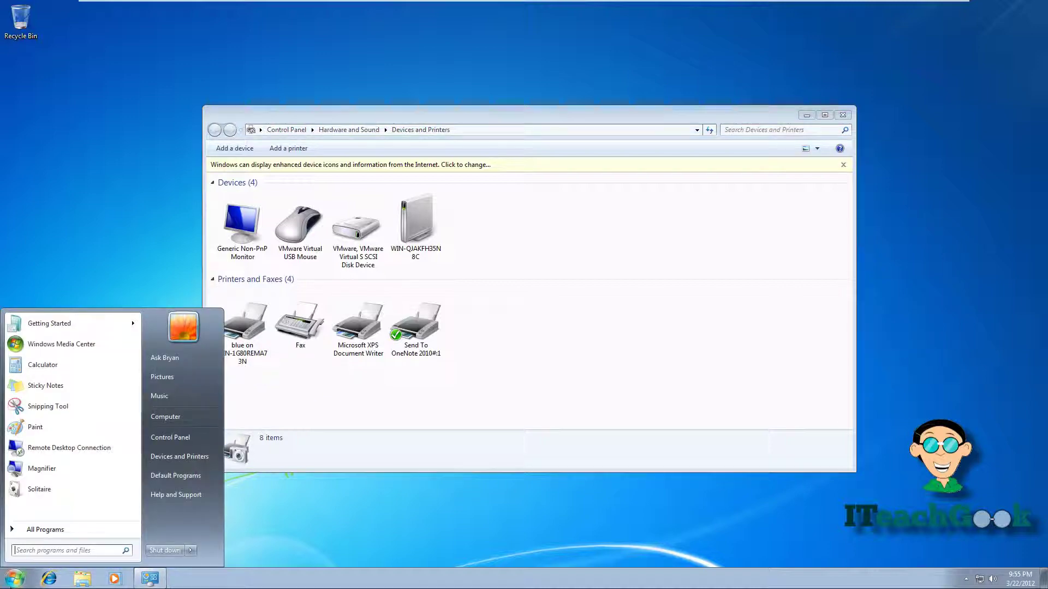
Step: Open share (K:) from Computer, confirm New Text Document reads 'it works', then close Notepad and the folder
left_click(161, 421)
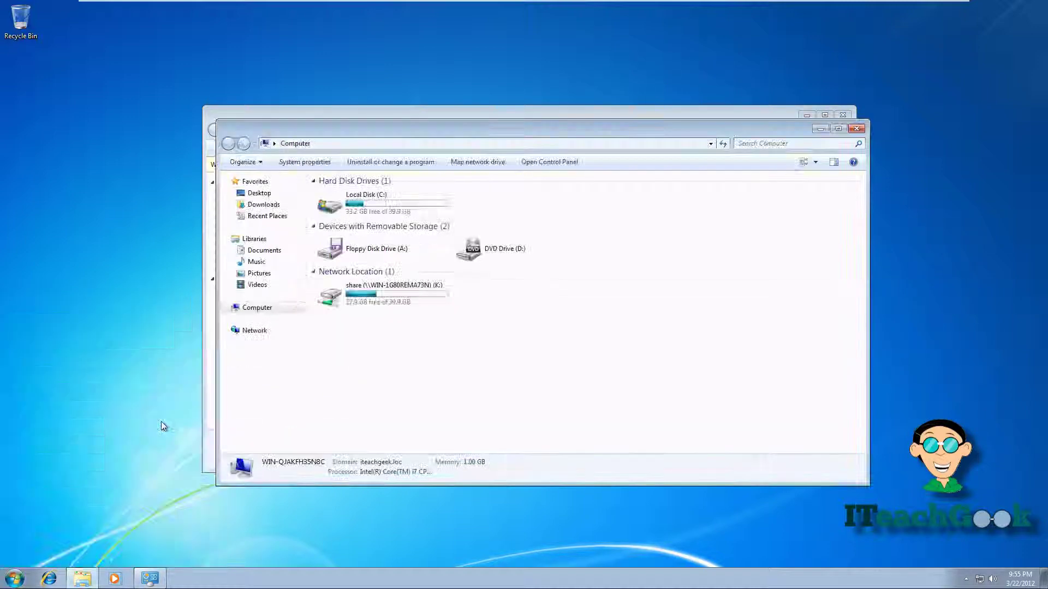
double_click(376, 296)
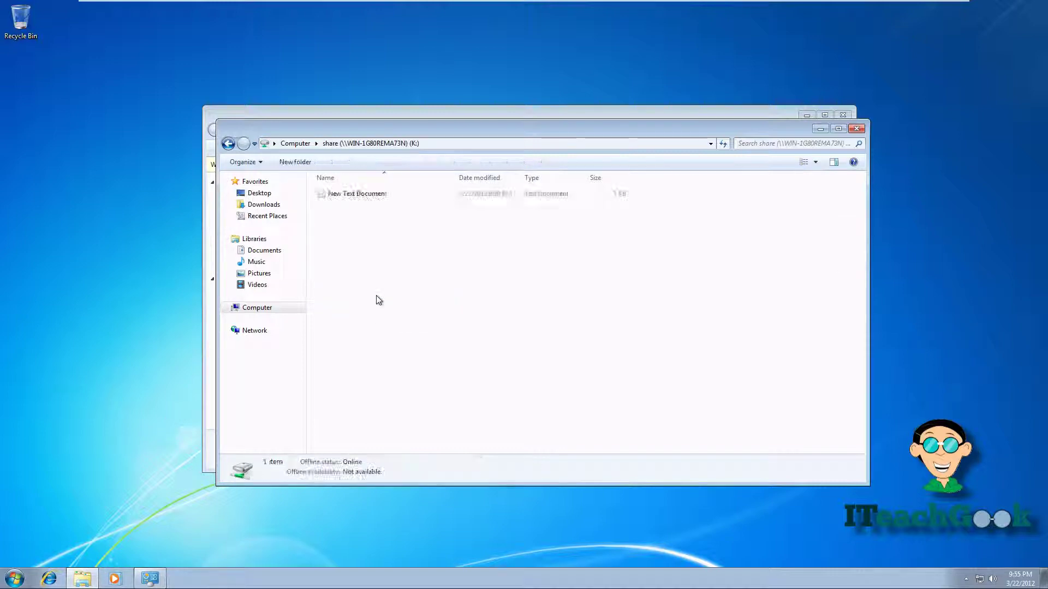
double_click(342, 195)
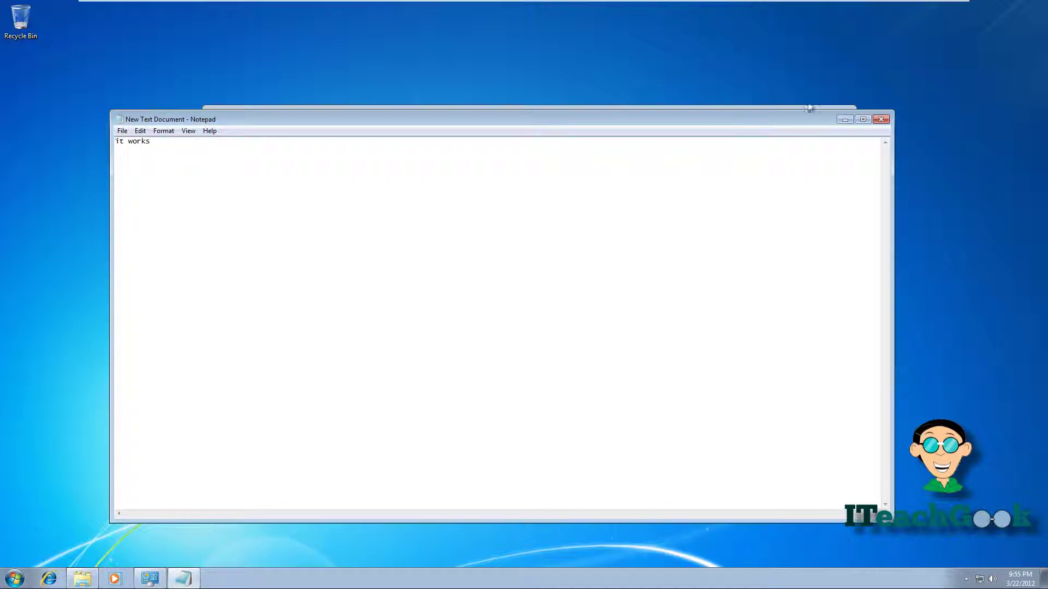
left_click(880, 119)
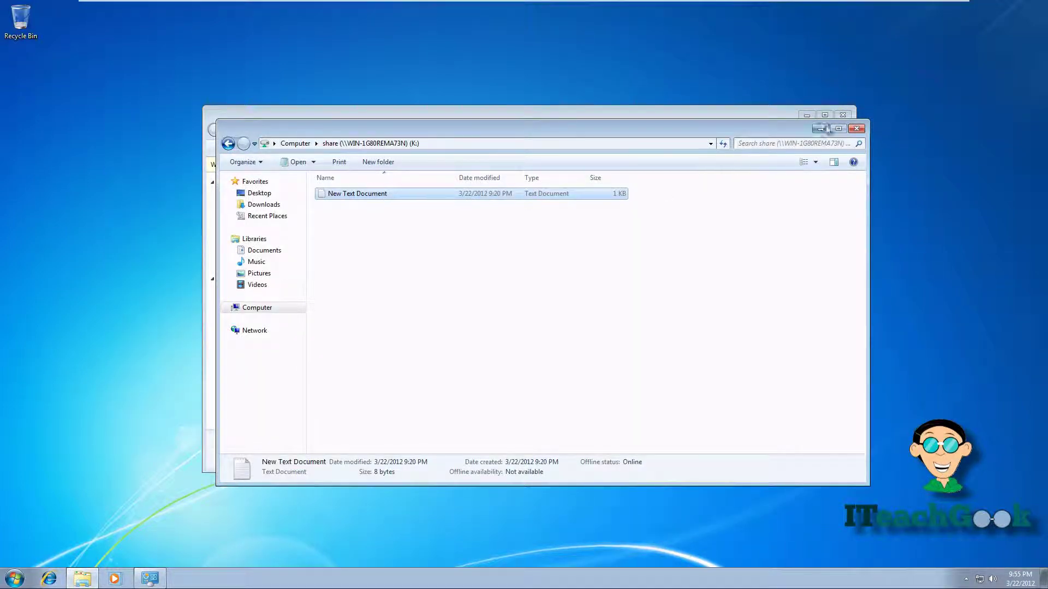
left_click(857, 129)
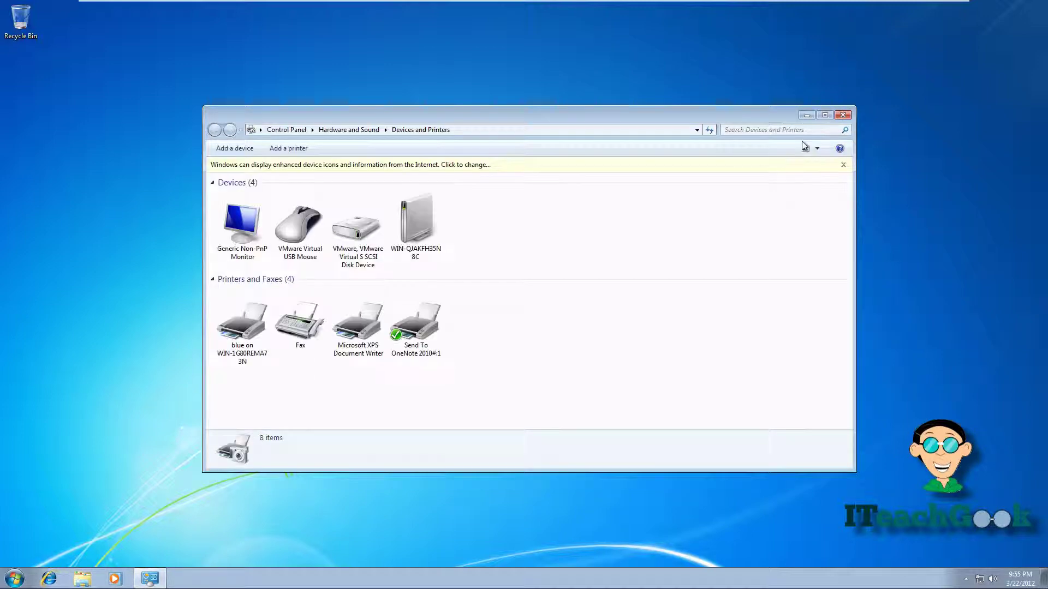